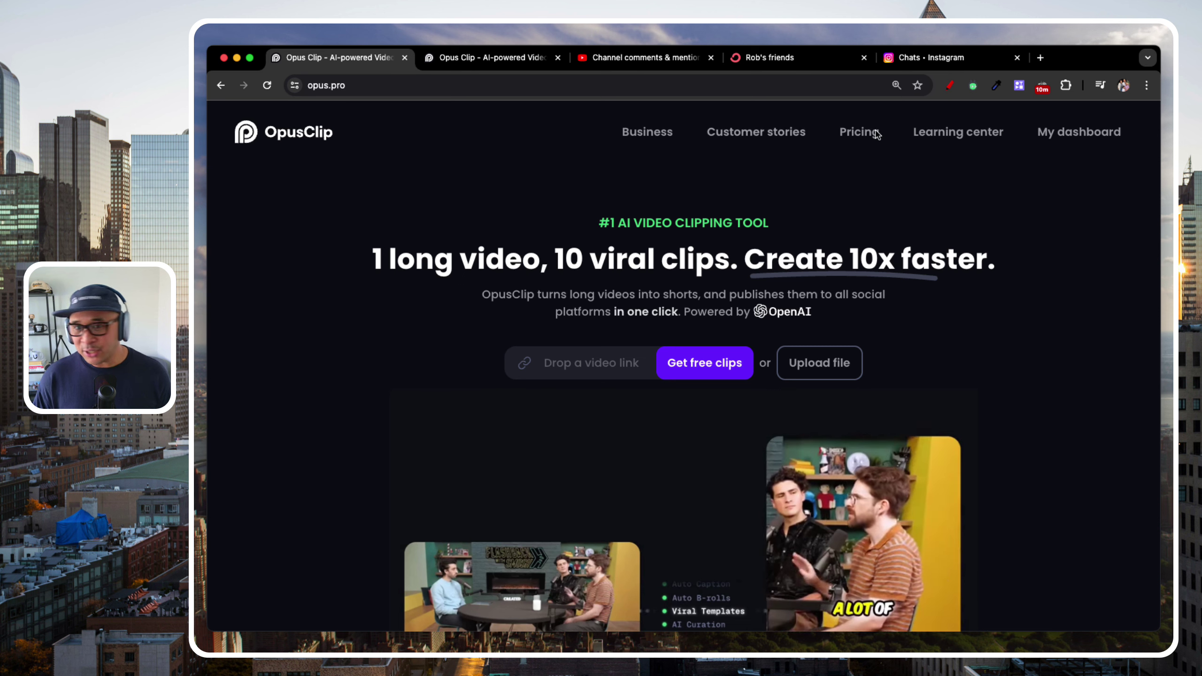
key("alt+d")
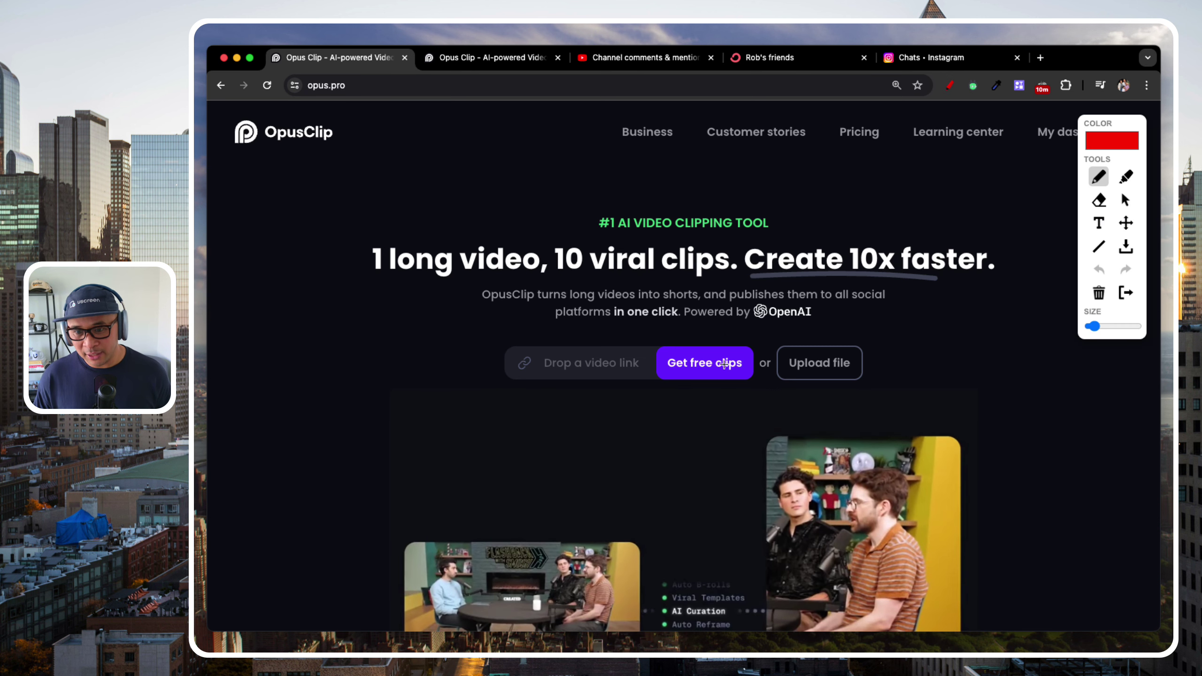
mouse_move(881, 328)
left_mouse_down()
mouse_move(625, 325)
mouse_move(485, 389)
mouse_move(760, 407)
mouse_move(939, 339)
mouse_move(769, 306)
left_mouse_up()
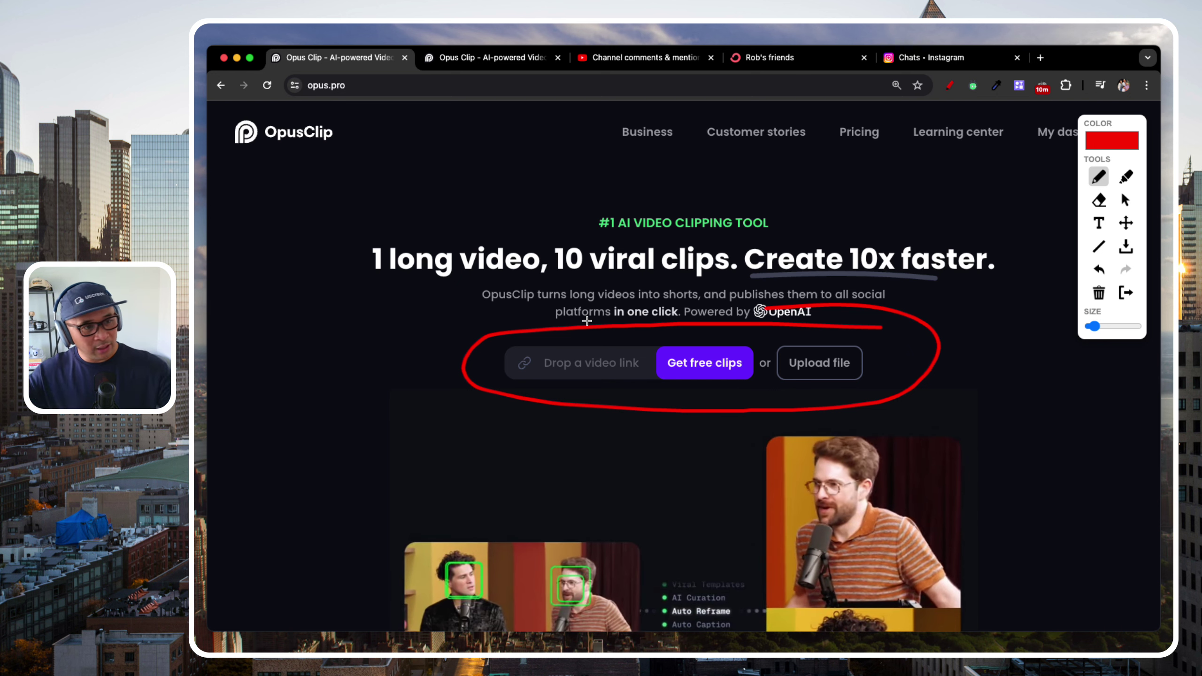
mouse_move(326, 310)
left_mouse_down()
mouse_move(383, 366)
mouse_move(457, 371)
left_mouse_up()
mouse_move(429, 359)
left_mouse_down()
mouse_move(445, 367)
mouse_move(423, 392)
left_mouse_up()
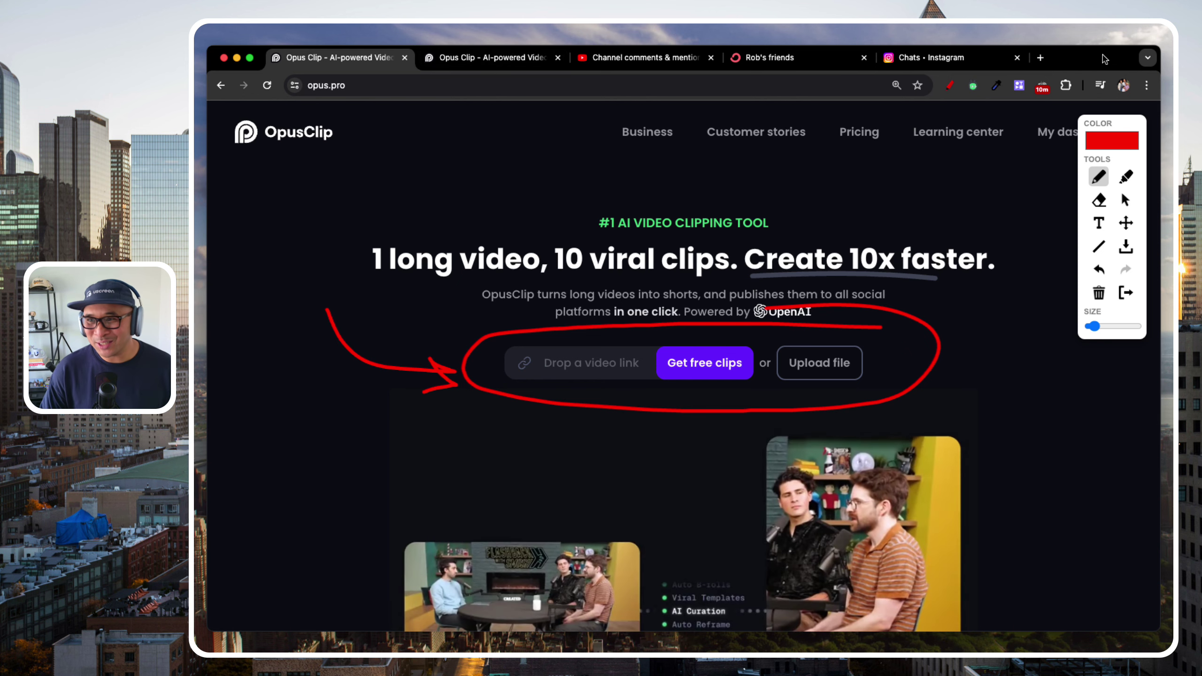
key("Escape")
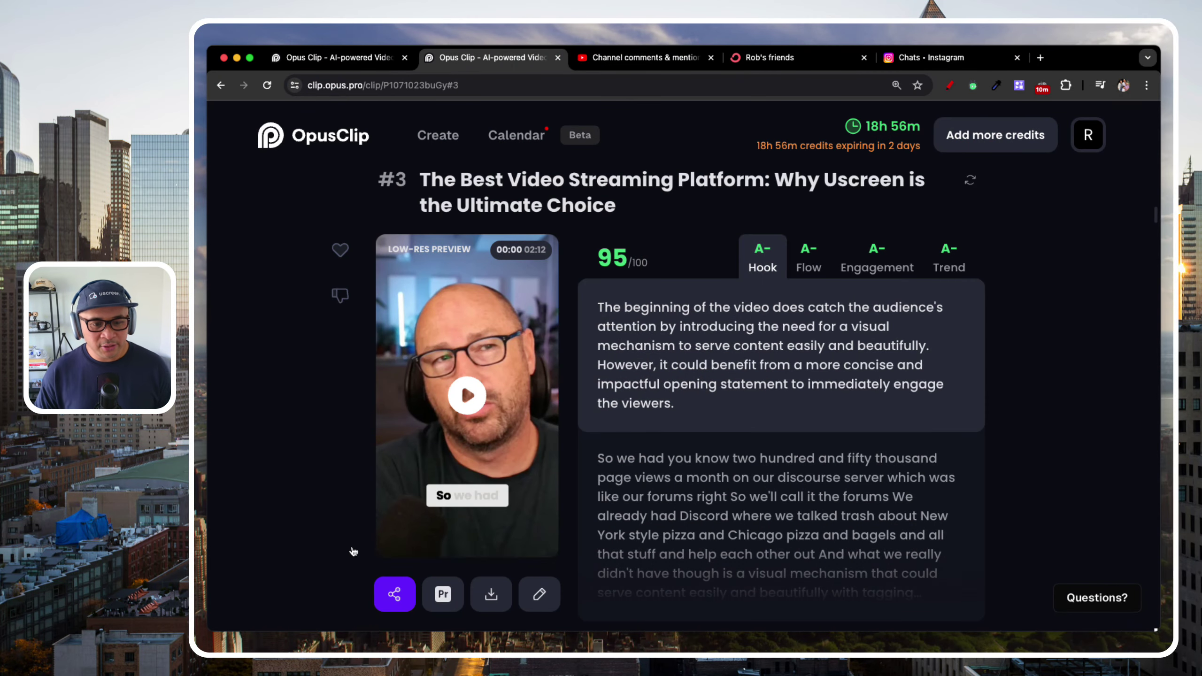
Play and pause the clip #3 preview, then scroll through its 95 score and transcript.
left_click(476, 405)
left_click(474, 400)
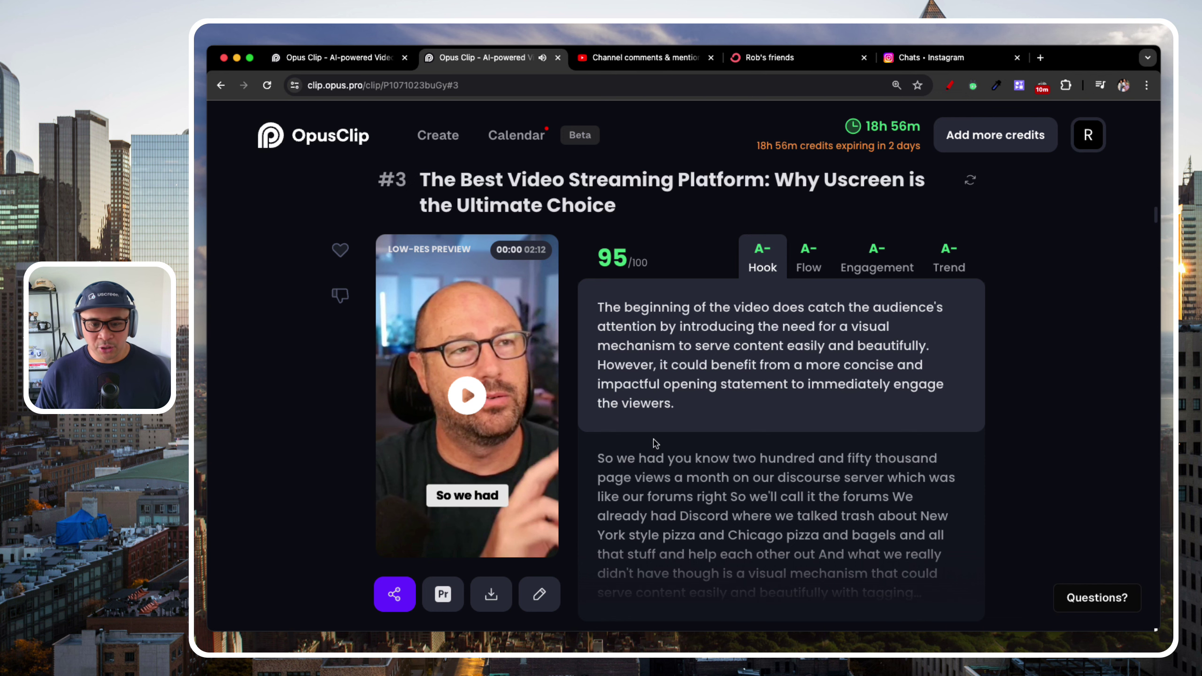
scroll(655, 445, "down", 1)
scroll(655, 443, "up", 1)
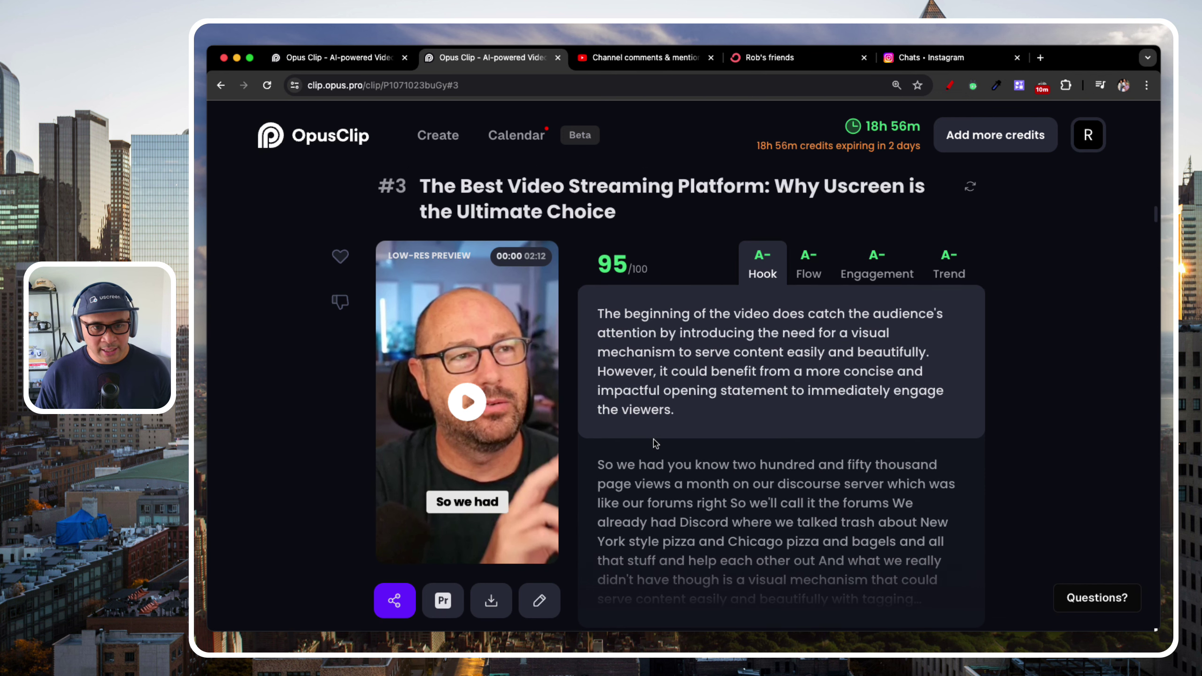
scroll(655, 444, "down", 1)
Circle the pencil Edit clip button in red with an arrow, then clear the drawing.
key("alt+shift+d")
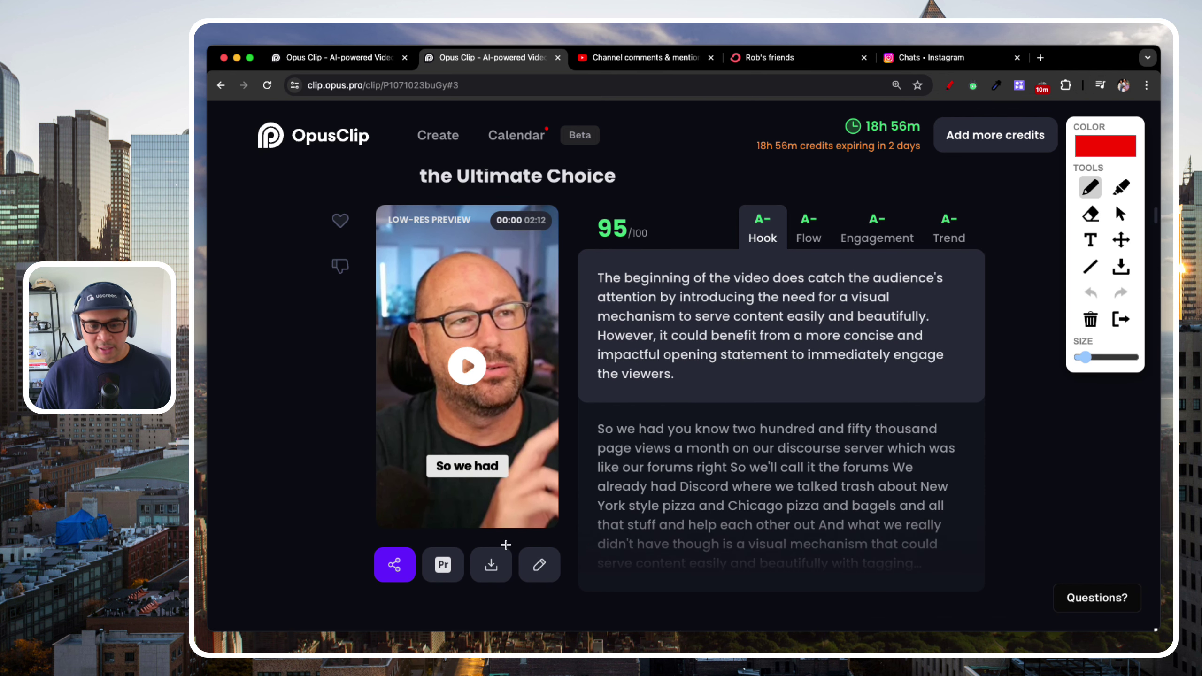
mouse_move(557, 539)
left_mouse_down()
mouse_move(515, 597)
mouse_move(539, 554)
left_mouse_up()
left_click_drag(383, 605, 540, 604)
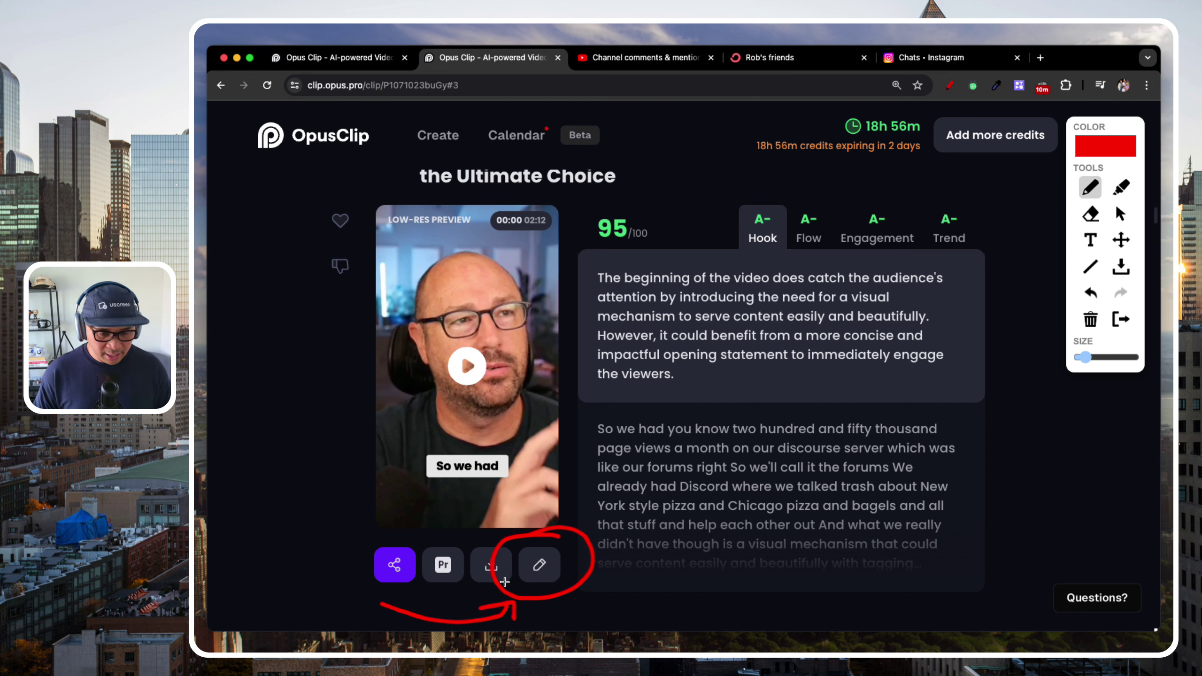
key("alt+shift+d")
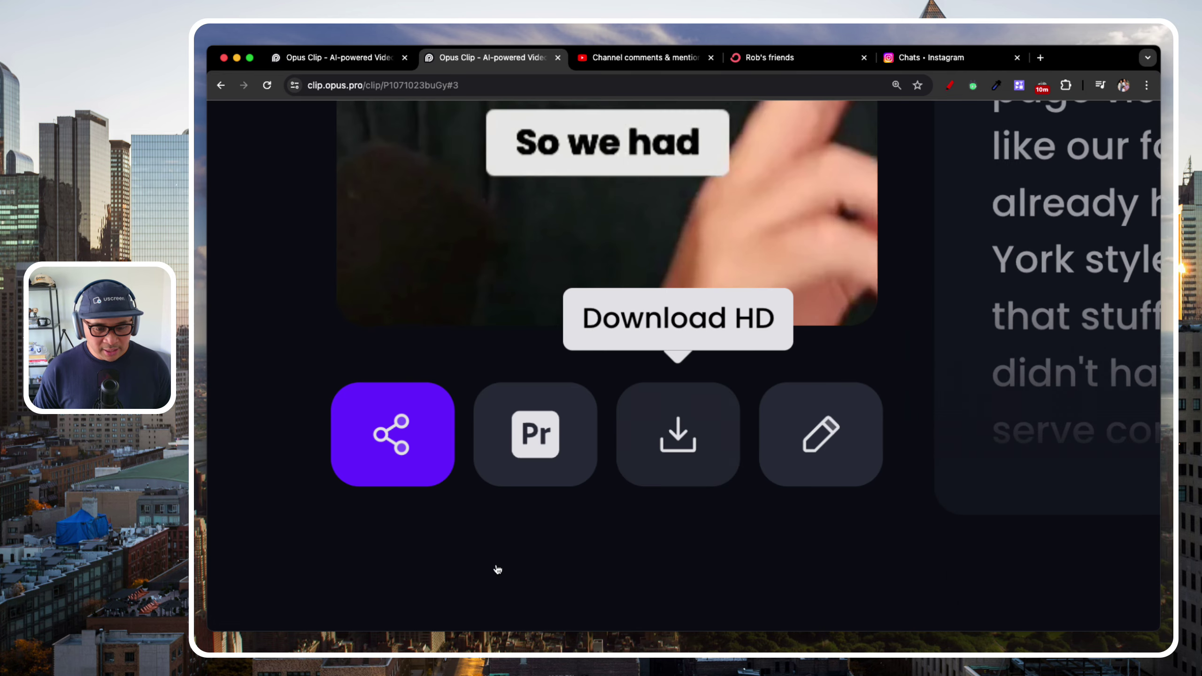
Re-mark the Edit clip button with red circles and arrows, clear them, and reset page zoom.
mouse_move(906, 373)
left_mouse_down()
mouse_move(773, 382)
mouse_move(840, 521)
mouse_move(884, 380)
left_mouse_up()
mouse_move(611, 574)
left_mouse_down()
mouse_move(711, 600)
mouse_move(746, 528)
mouse_move(781, 564)
left_mouse_up()
left_click_drag(388, 325, 389, 377)
left_click_drag(521, 317, 533, 389)
left_click_drag(684, 329, 684, 385)
mouse_move(829, 242)
left_mouse_down()
mouse_move(827, 324)
mouse_move(796, 322)
mouse_move(858, 341)
mouse_move(884, 323)
left_mouse_up()
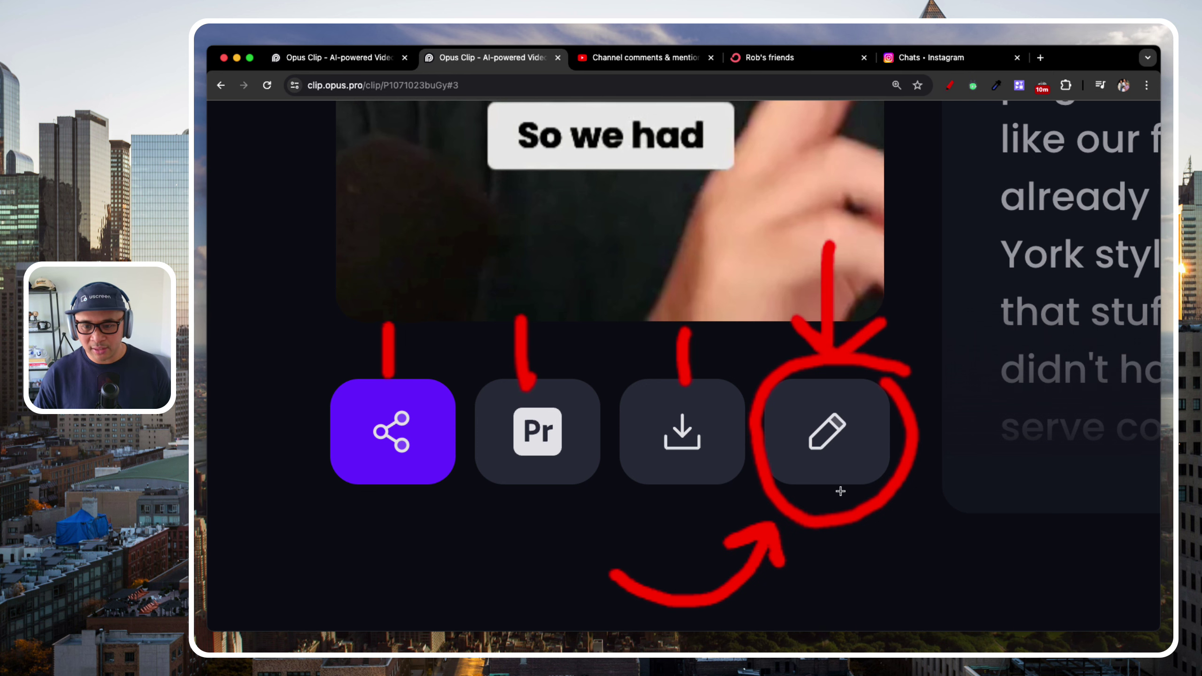
key("Escape")
key("super+0")
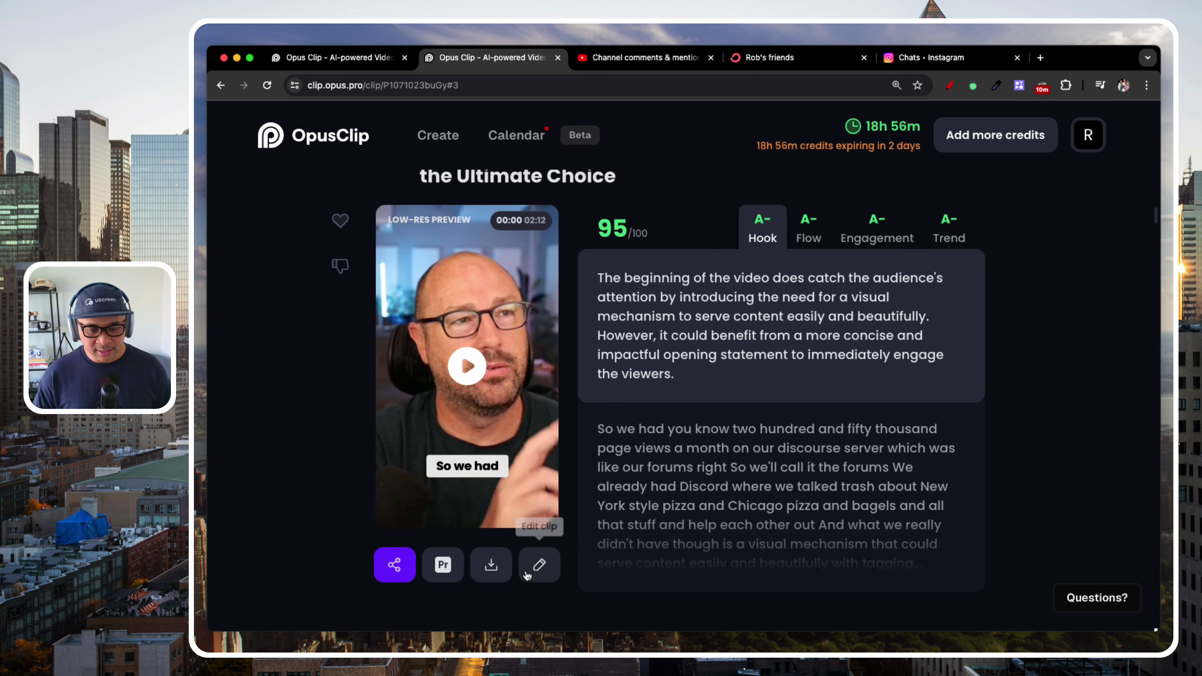
left_click(538, 566)
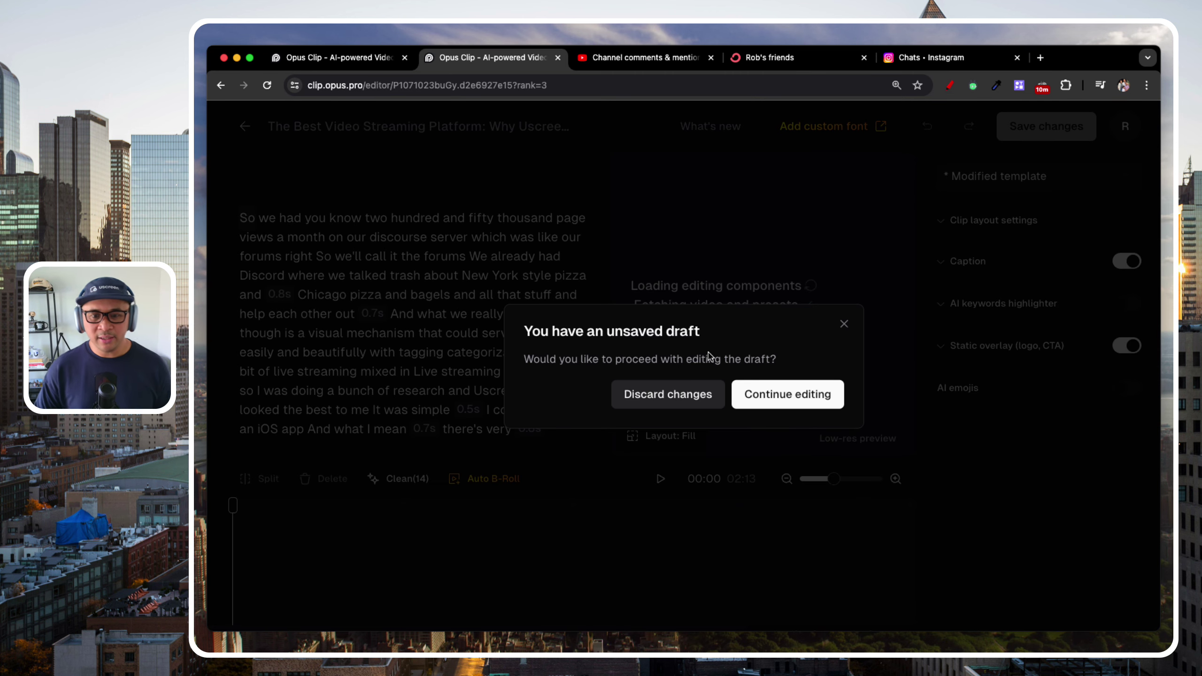
left_click(672, 402)
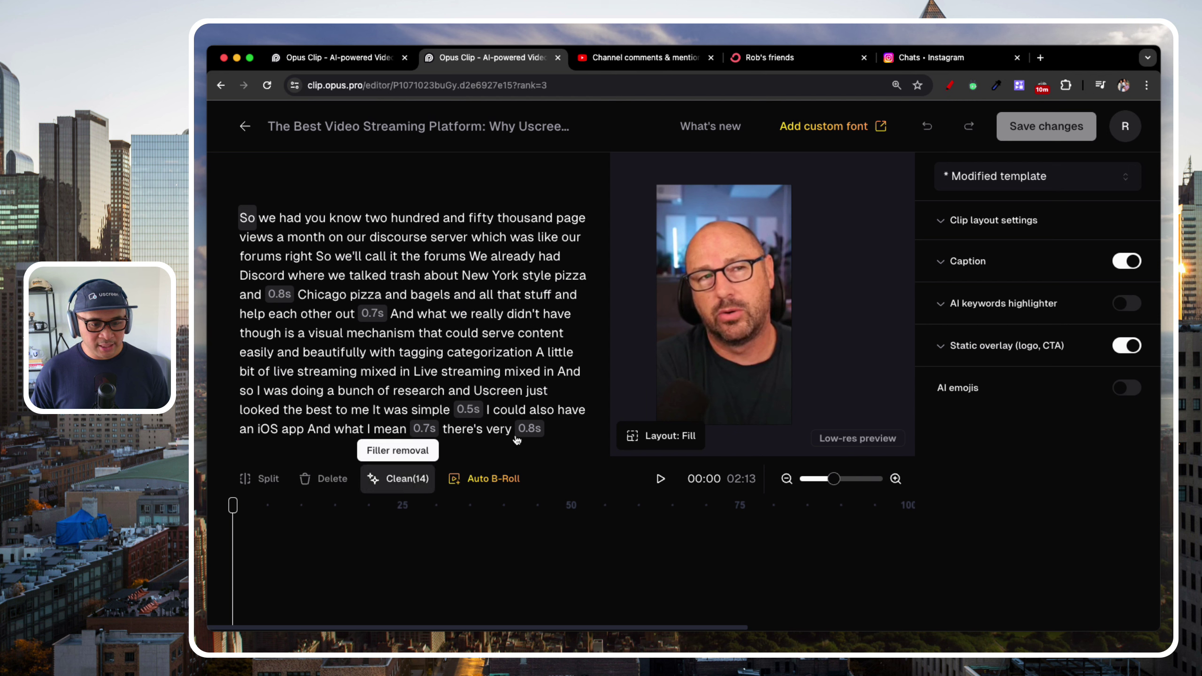
key("alt+d")
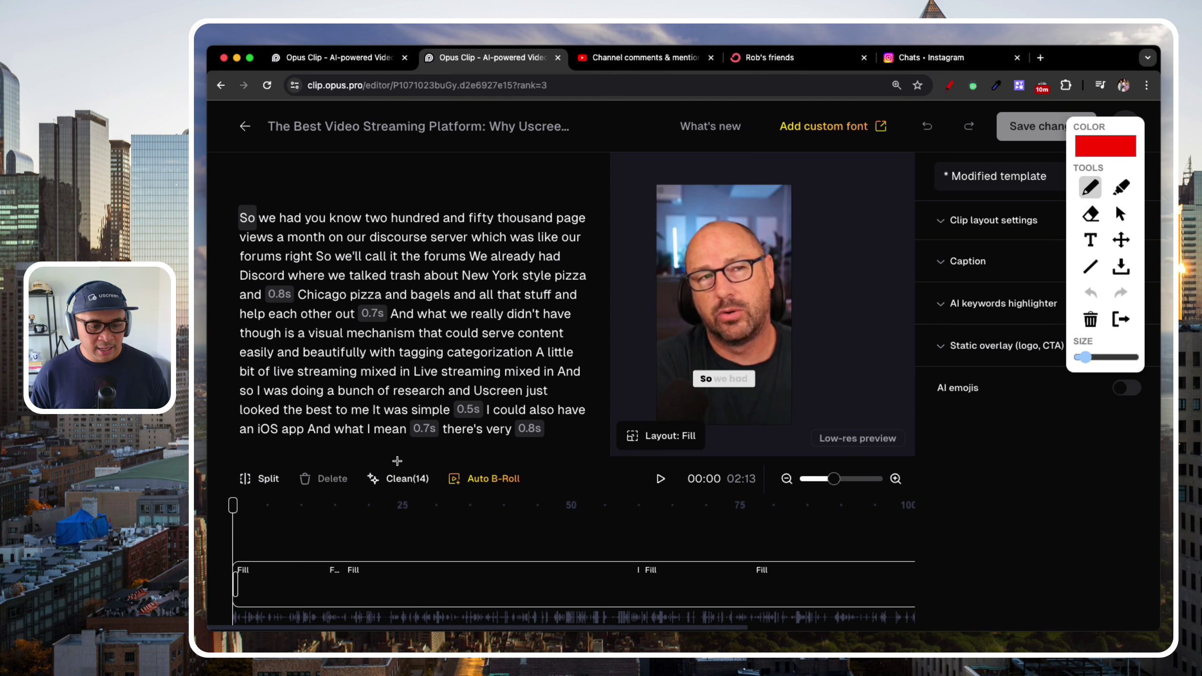
mouse_move(431, 457)
left_mouse_down()
mouse_move(359, 466)
mouse_move(357, 485)
mouse_move(420, 494)
mouse_move(436, 480)
mouse_move(433, 453)
left_mouse_up()
mouse_move(505, 296)
left_mouse_down()
mouse_move(453, 327)
mouse_move(399, 438)
mouse_move(395, 427)
mouse_move(399, 438)
mouse_move(422, 415)
left_mouse_up()
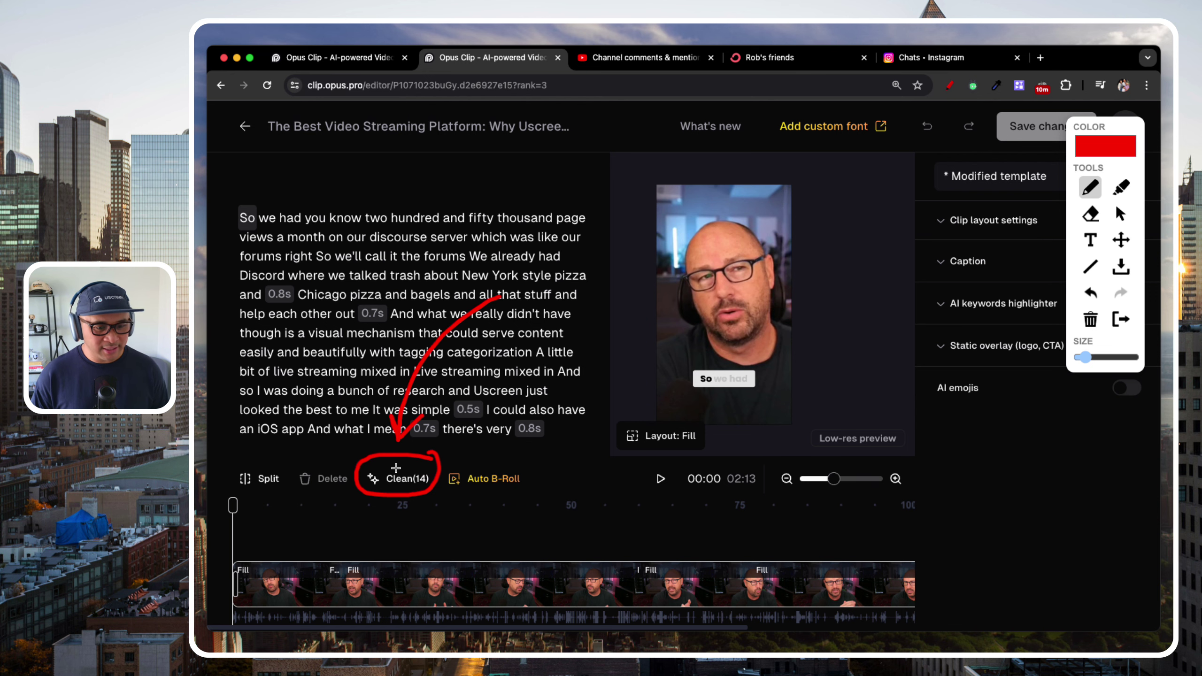
key("super+equal")
key("super+equal")
key("super+equal")
key("super+equal")
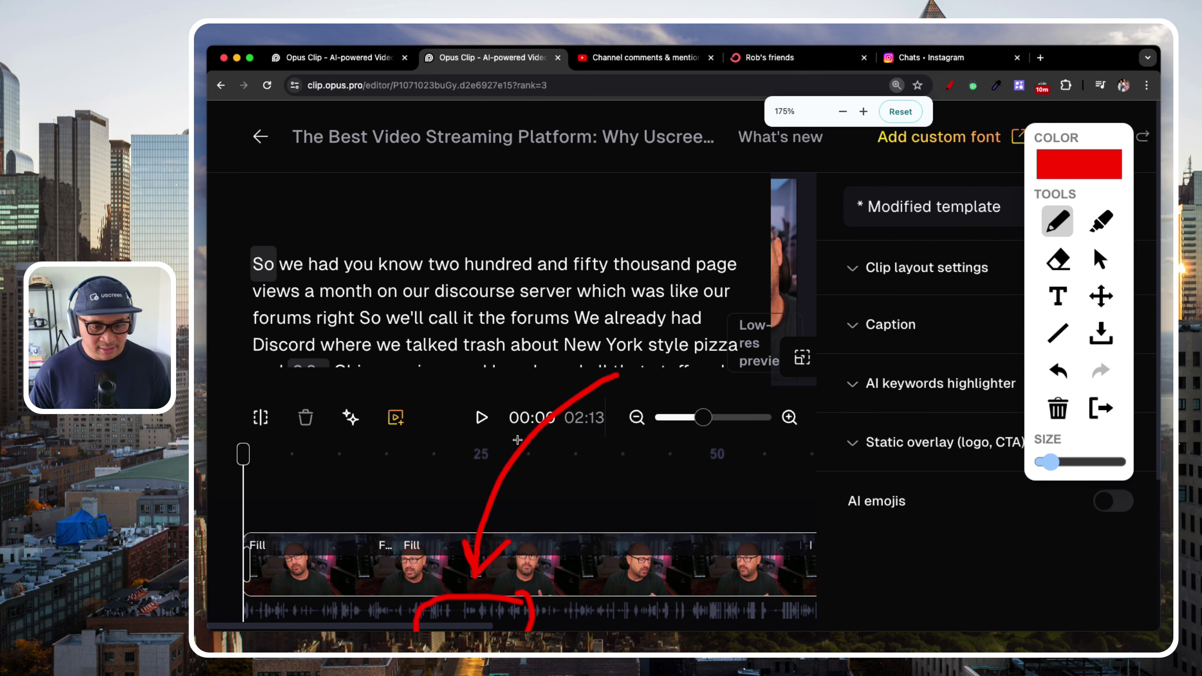
scroll(549, 442, "down", 3)
key("Escape")
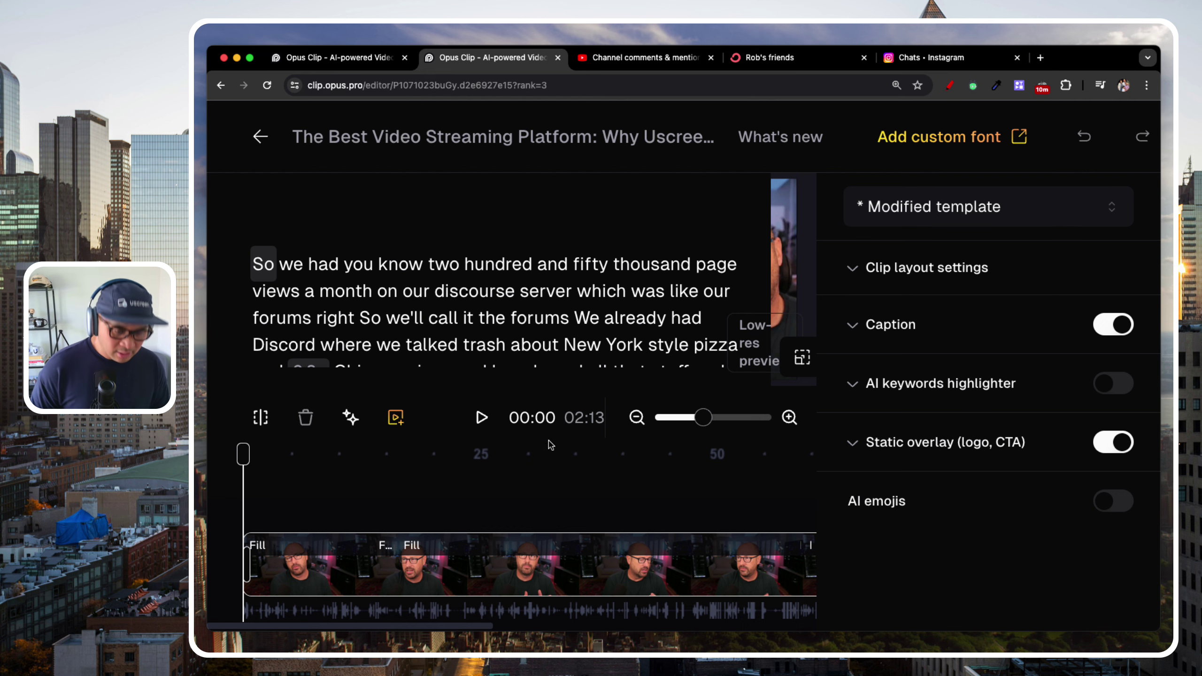
key("super+minus")
key("super+minus")
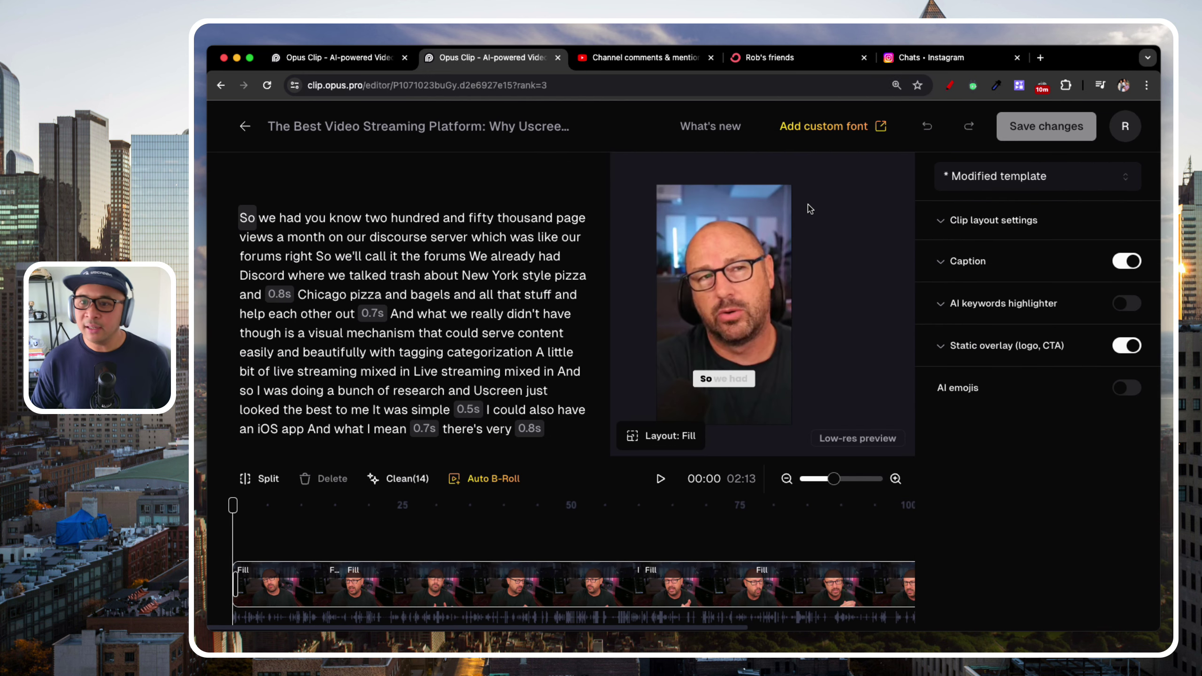
left_click(952, 86)
mouse_move(429, 450)
left_mouse_down()
mouse_move(348, 478)
mouse_move(447, 475)
mouse_move(430, 448)
left_mouse_up()
mouse_move(427, 344)
left_mouse_down()
mouse_move(389, 372)
mouse_move(355, 433)
mouse_move(340, 435)
mouse_move(352, 447)
mouse_move(369, 414)
left_mouse_up()
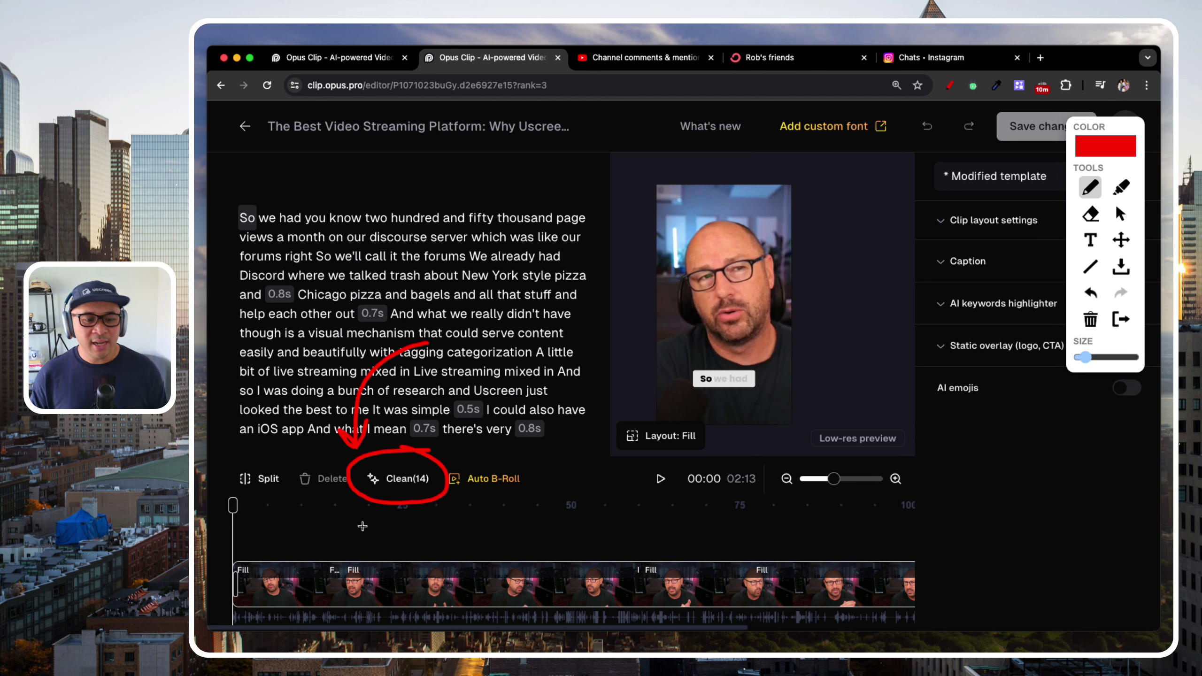
key("Escape")
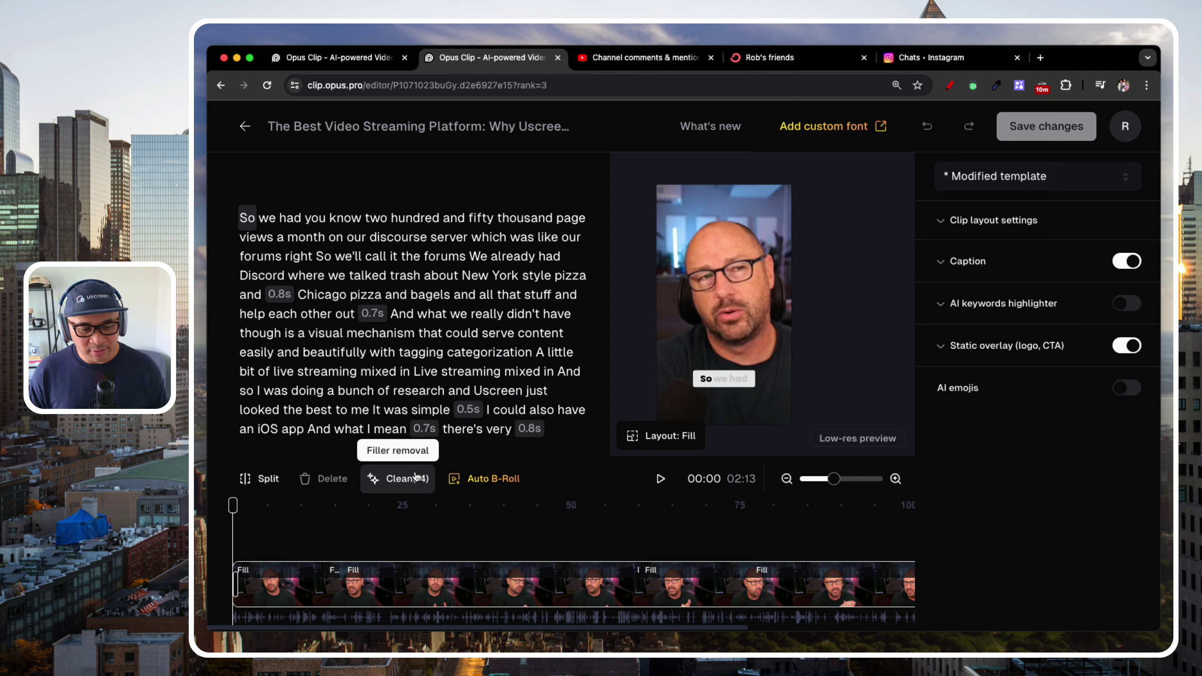
left_click(402, 485)
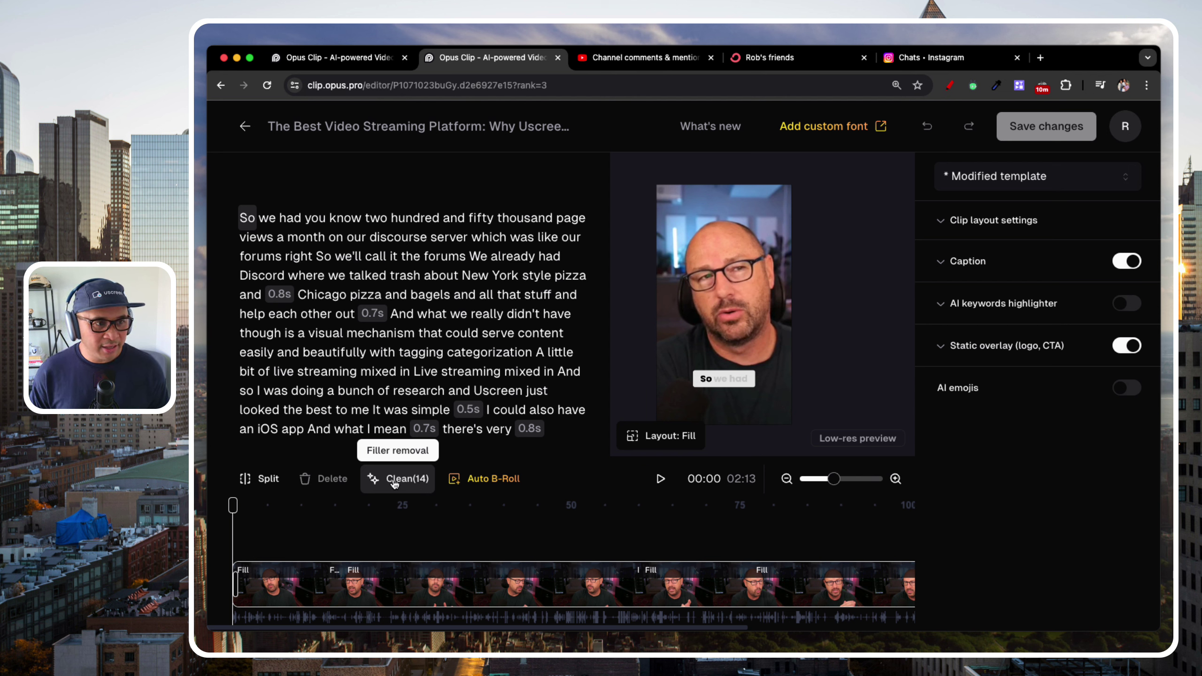
key("super+equal")
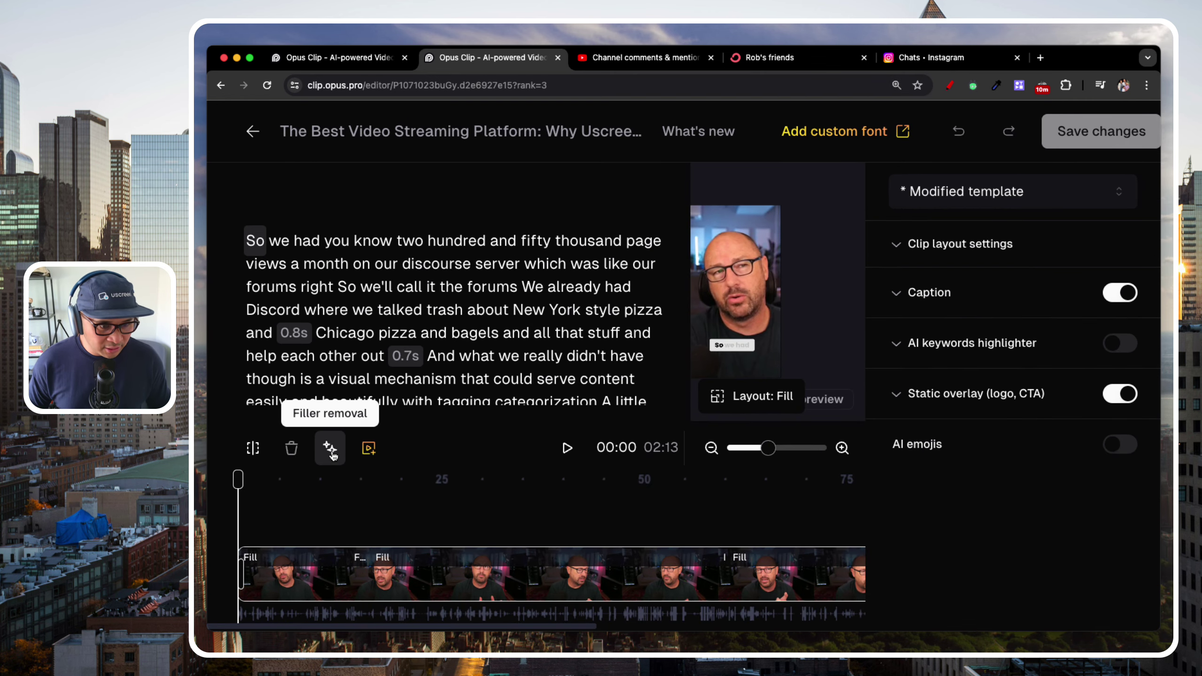
key("super+minus")
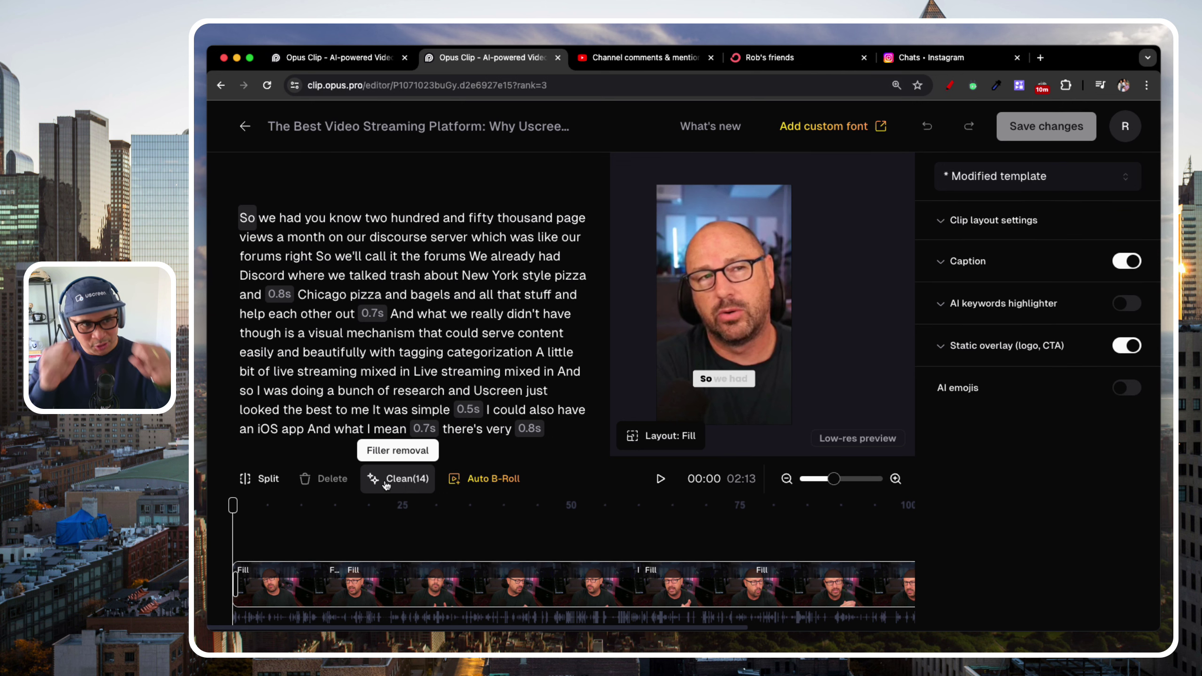
key("super+equal")
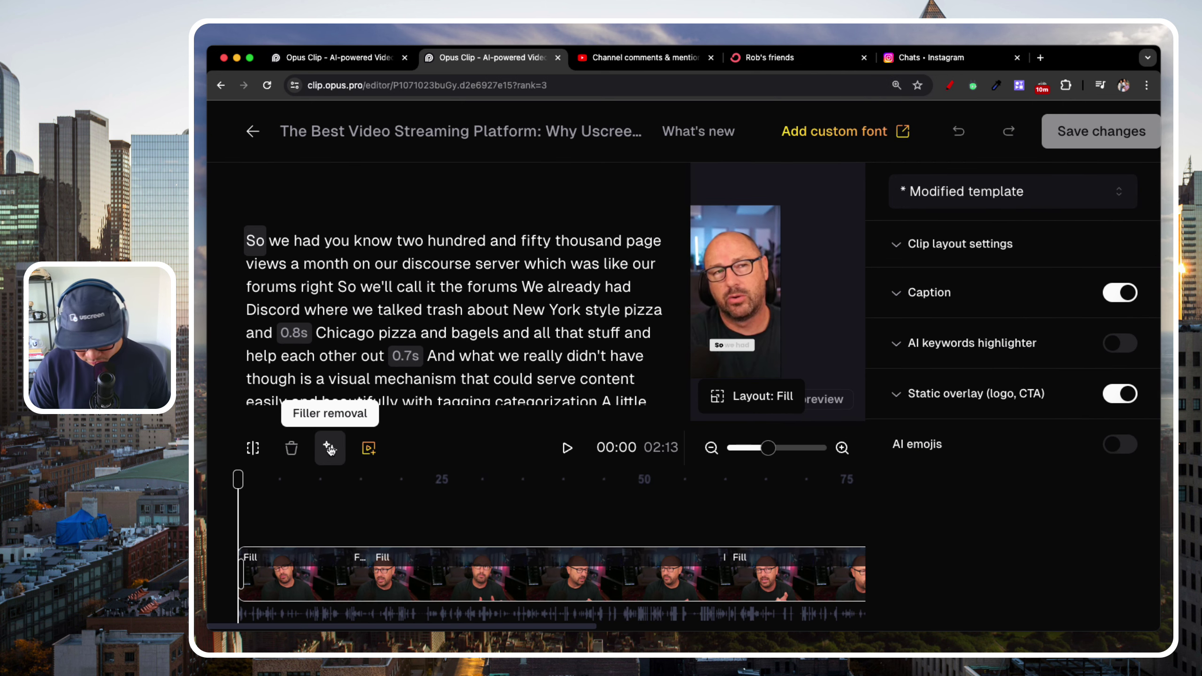
key("super+minus")
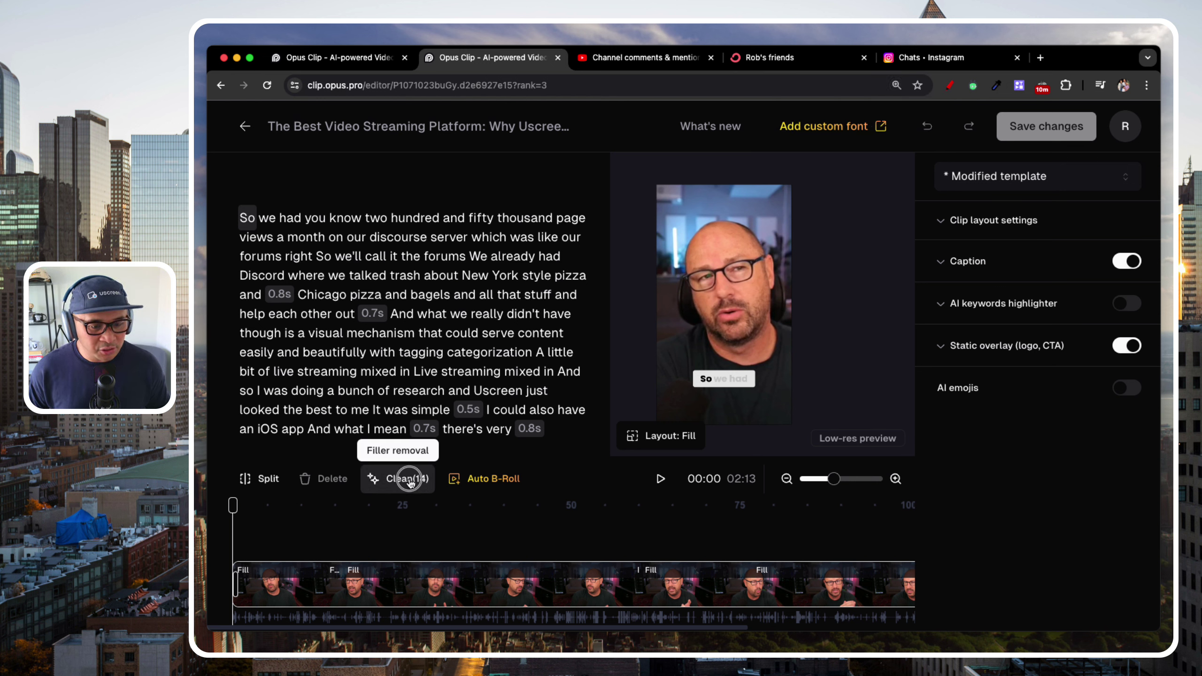
Show the Clean(14) options, enlarge the page, and circle the original 02:13 duration in red.
left_click(410, 481)
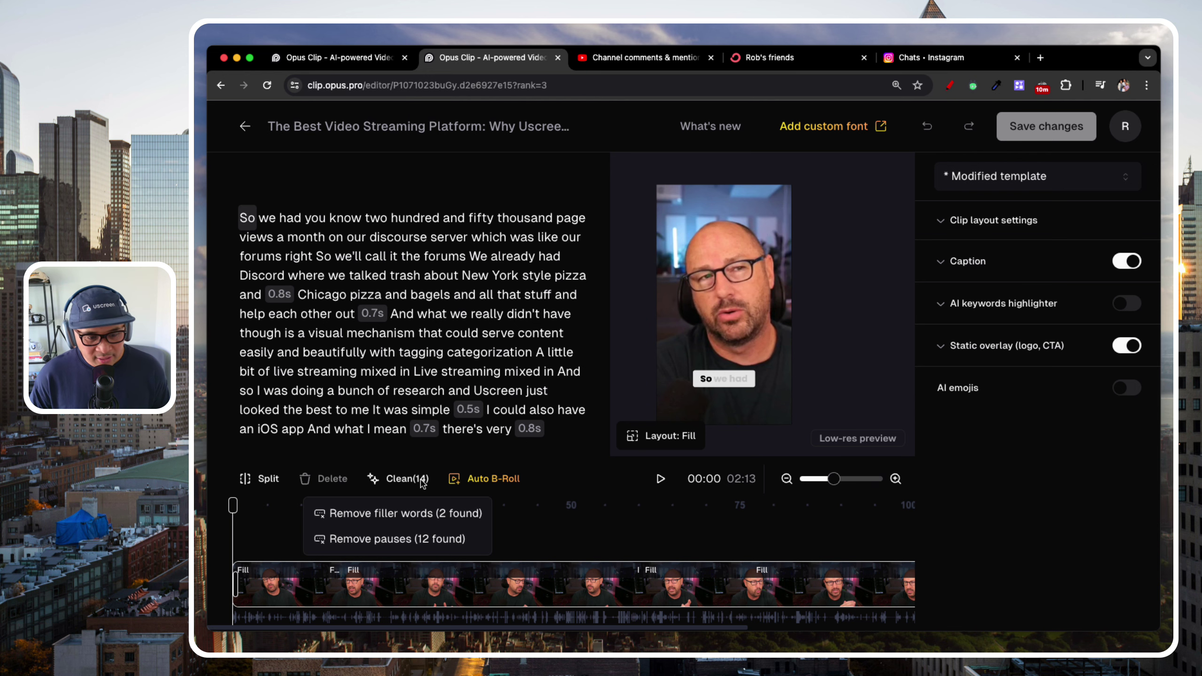
key("super+equal")
key("super+equal")
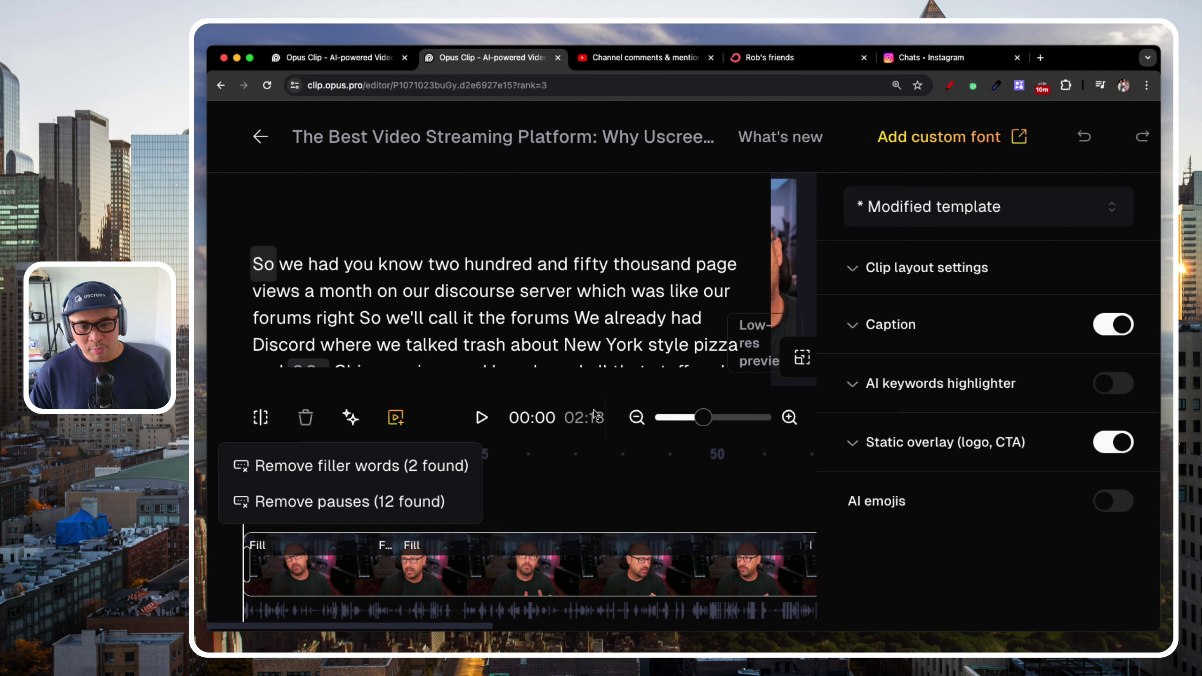
left_click(950, 87)
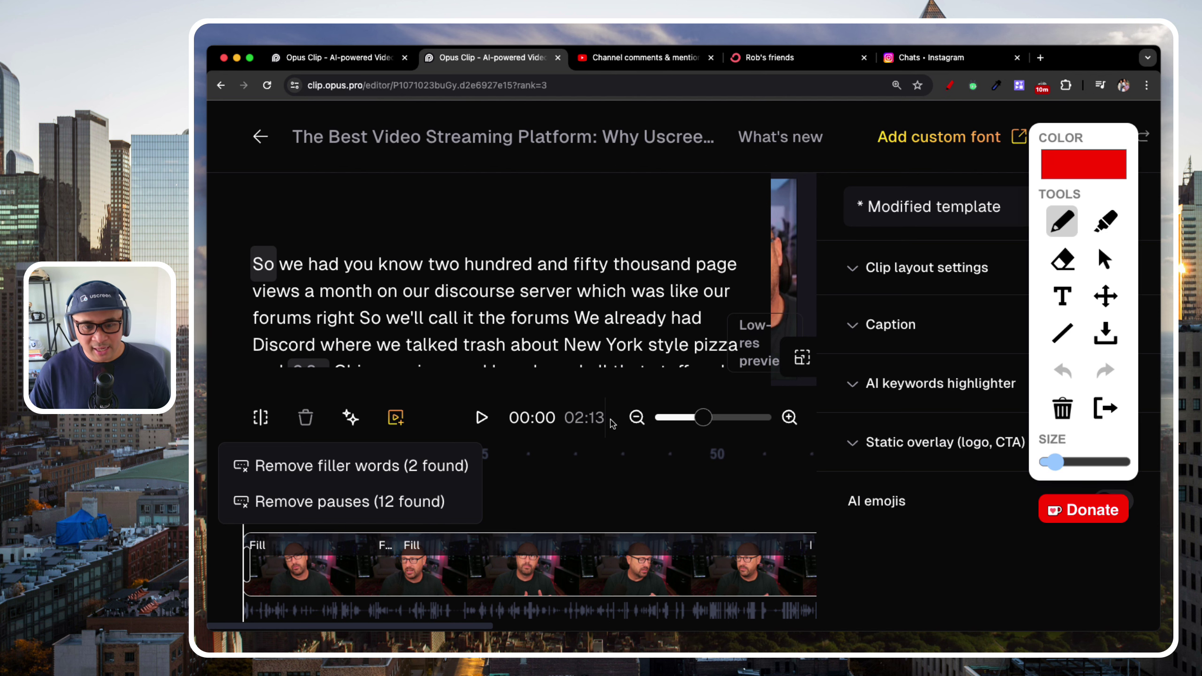
mouse_move(611, 400)
left_mouse_down()
mouse_move(573, 400)
mouse_move(552, 431)
mouse_move(634, 416)
left_mouse_up()
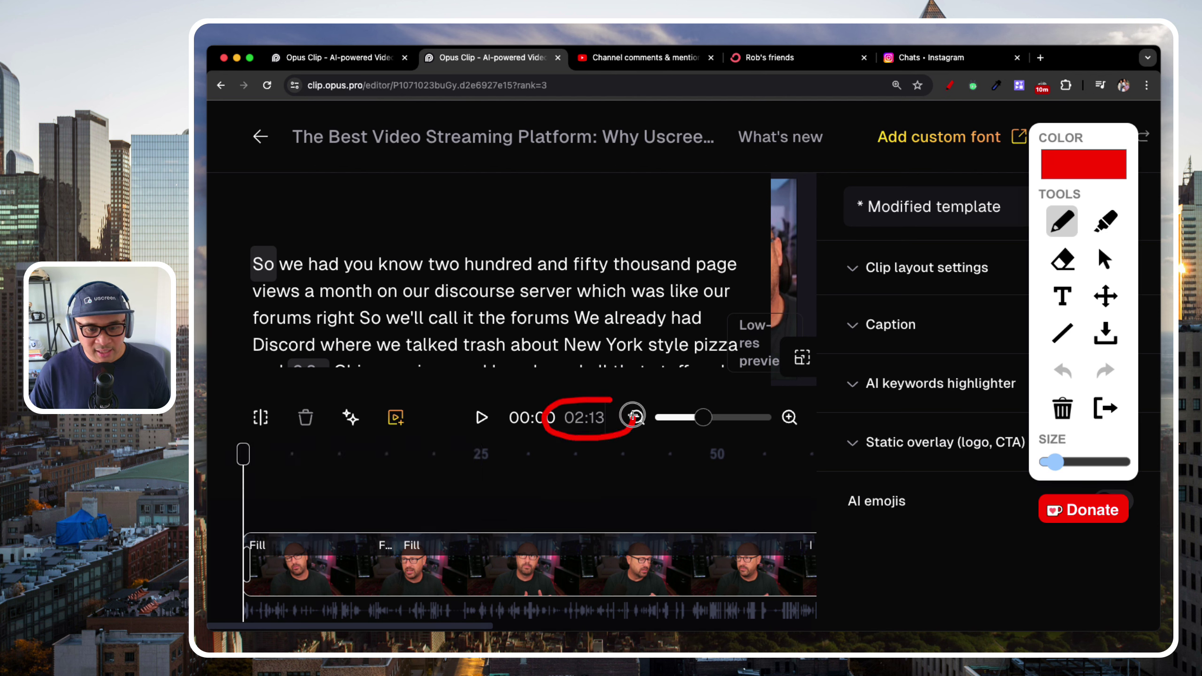
mouse_move(593, 340)
left_mouse_down()
mouse_move(583, 381)
mouse_move(607, 370)
left_mouse_up()
key("Escape")
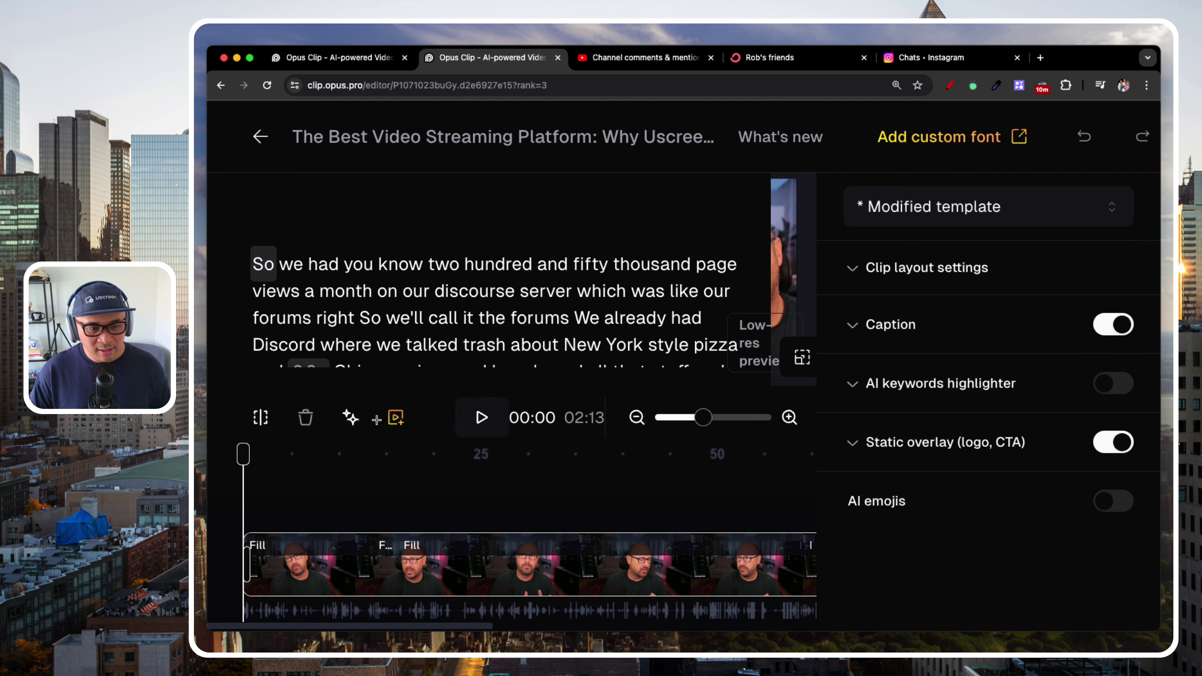
Choose 'Remove pauses (12 found)' and mark the new 02:03 duration with a red circle and arrow.
left_click(351, 417)
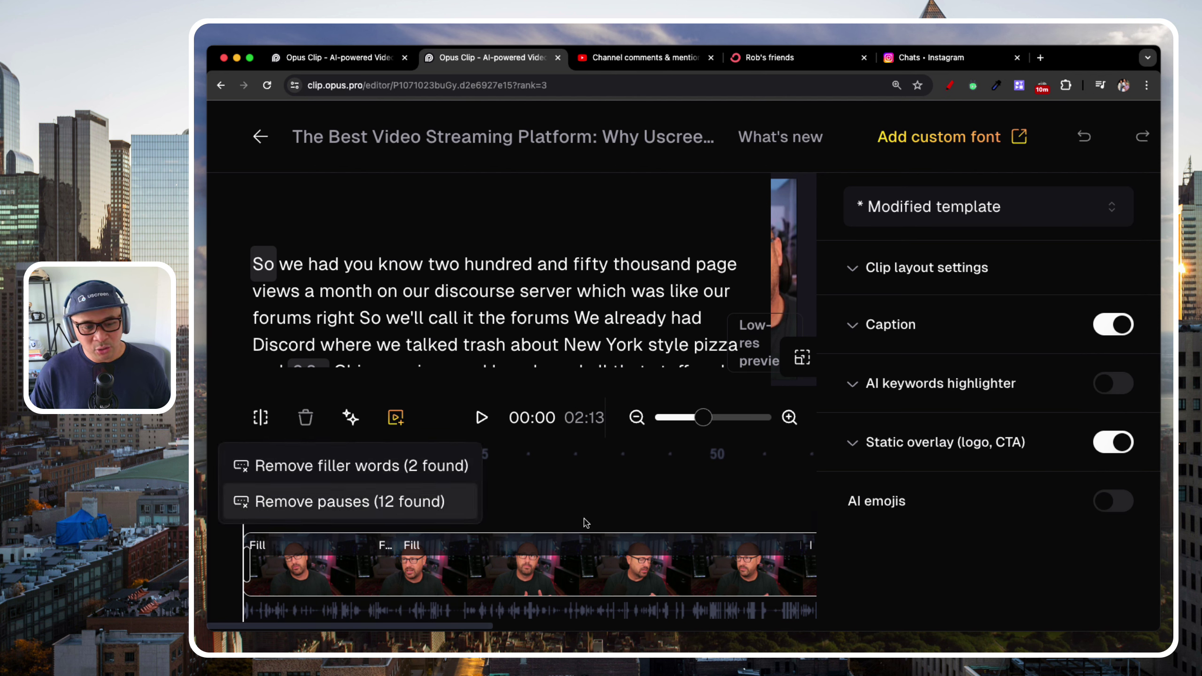
left_click(385, 506)
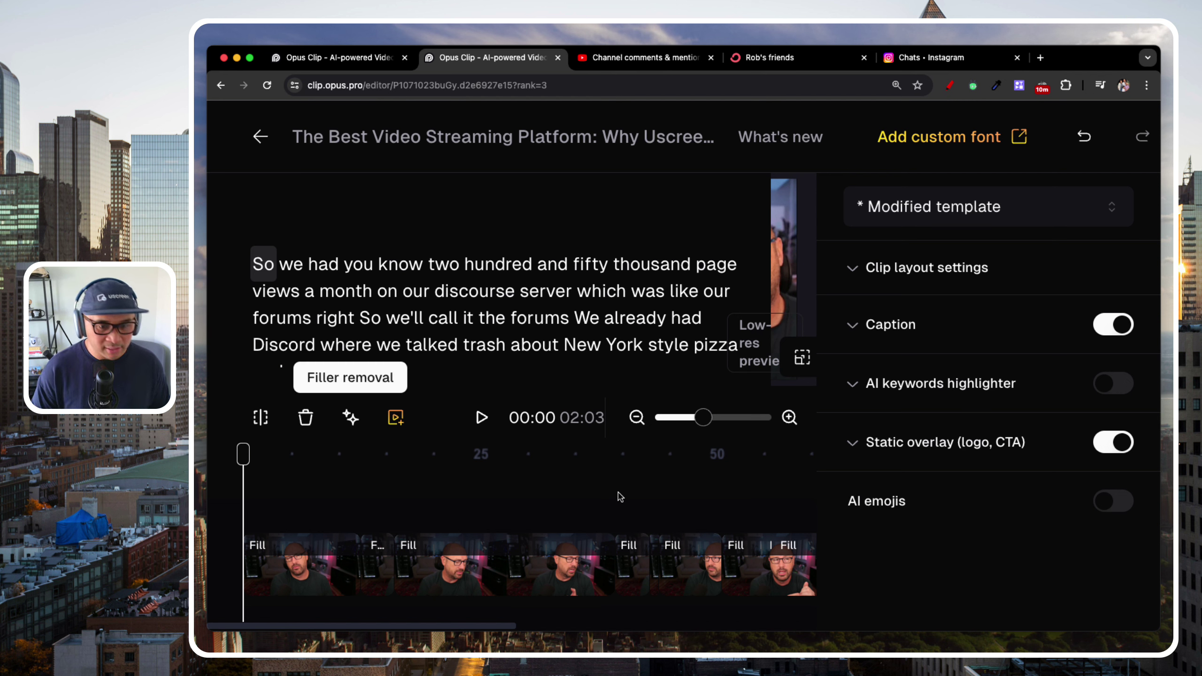
key("alt+shift+d")
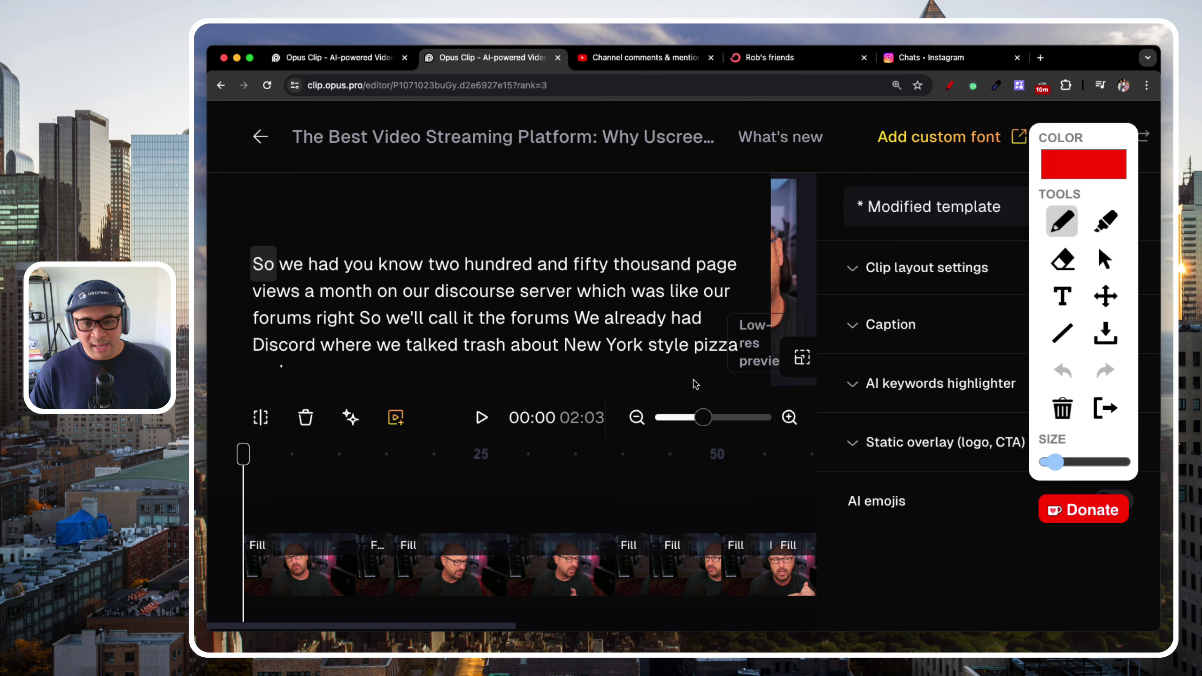
mouse_move(598, 395)
left_mouse_down()
mouse_move(577, 397)
mouse_move(583, 438)
mouse_move(594, 402)
left_mouse_up()
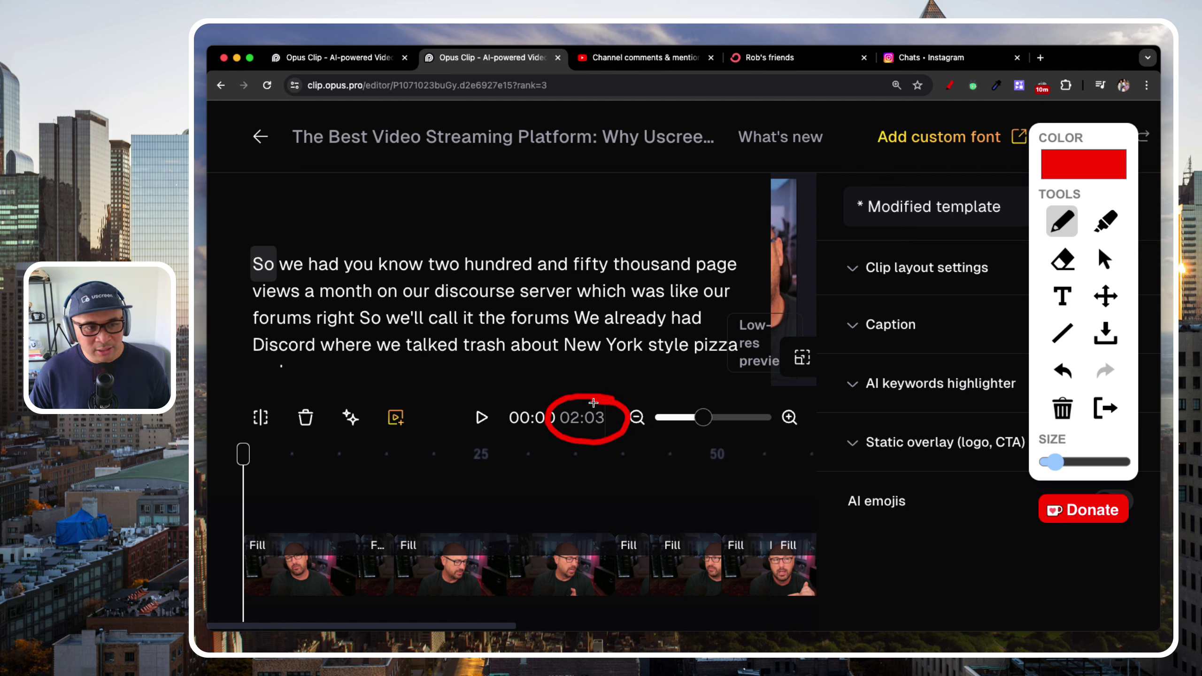
left_click_drag(633, 337, 594, 375)
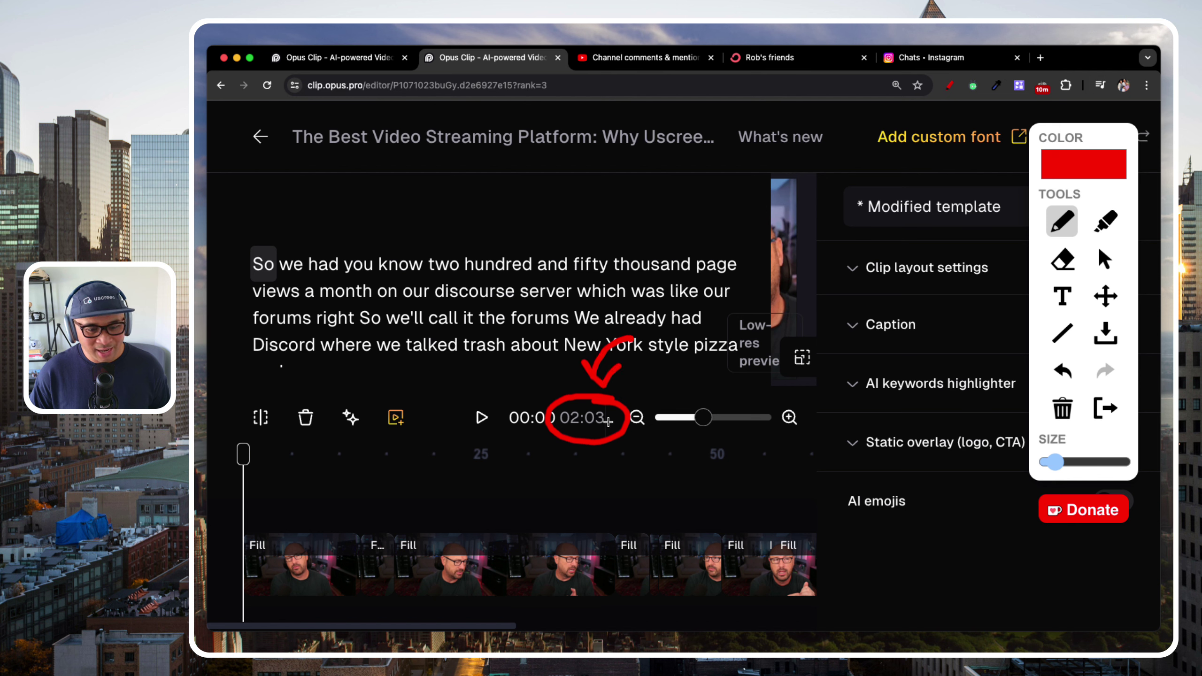
key("Escape")
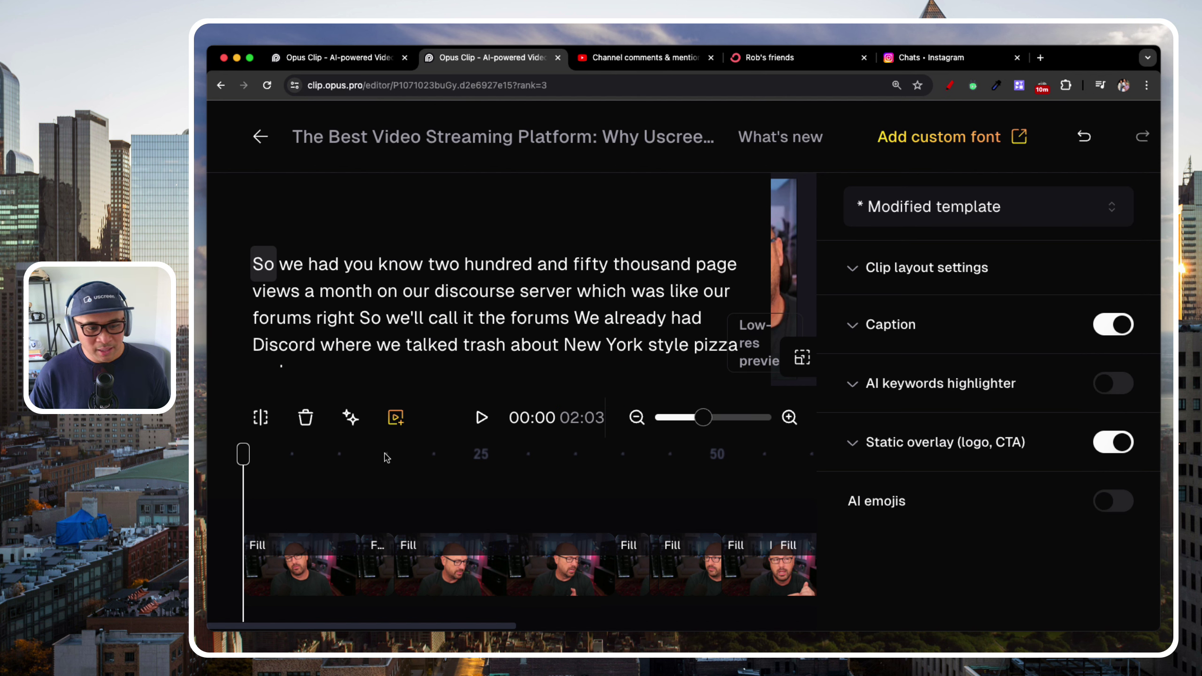
Choose 'Remove filler words (2 found)' from Clean and circle the resulting 02:02 duration.
left_click(351, 418)
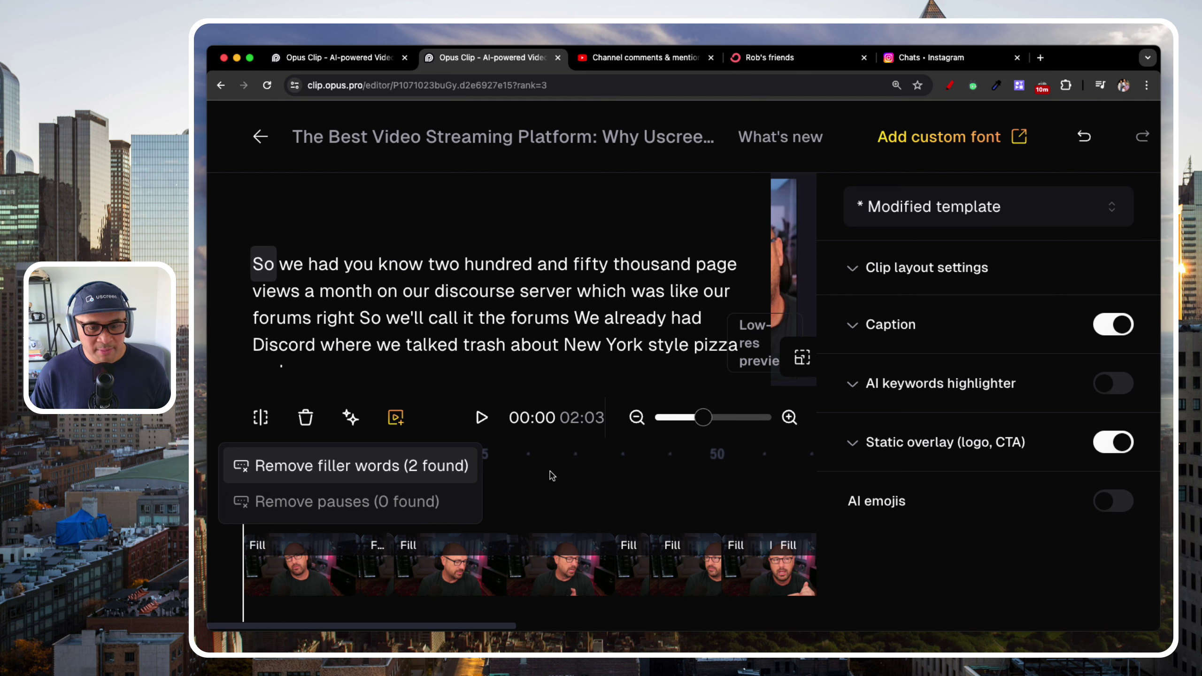
left_click(362, 469)
left_click(949, 85)
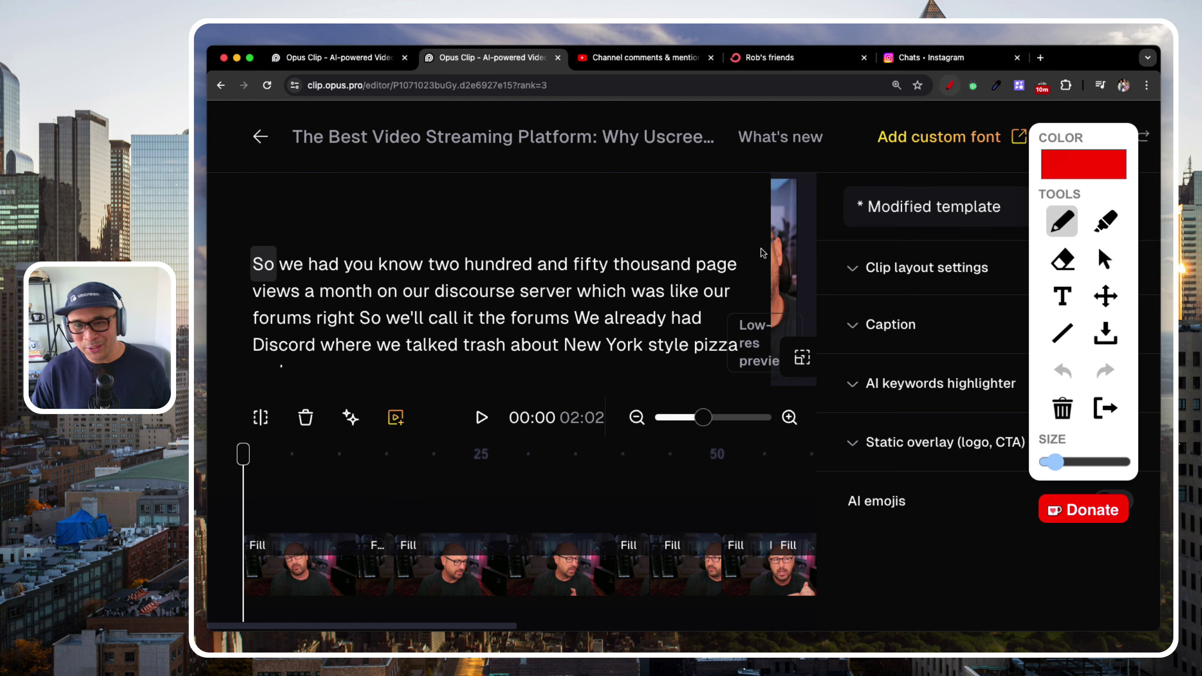
mouse_move(601, 397)
left_mouse_down()
mouse_move(538, 397)
mouse_move(545, 438)
mouse_move(547, 391)
left_mouse_up()
mouse_move(588, 312)
left_mouse_down()
mouse_move(568, 372)
mouse_move(552, 358)
mouse_move(583, 359)
left_mouse_up()
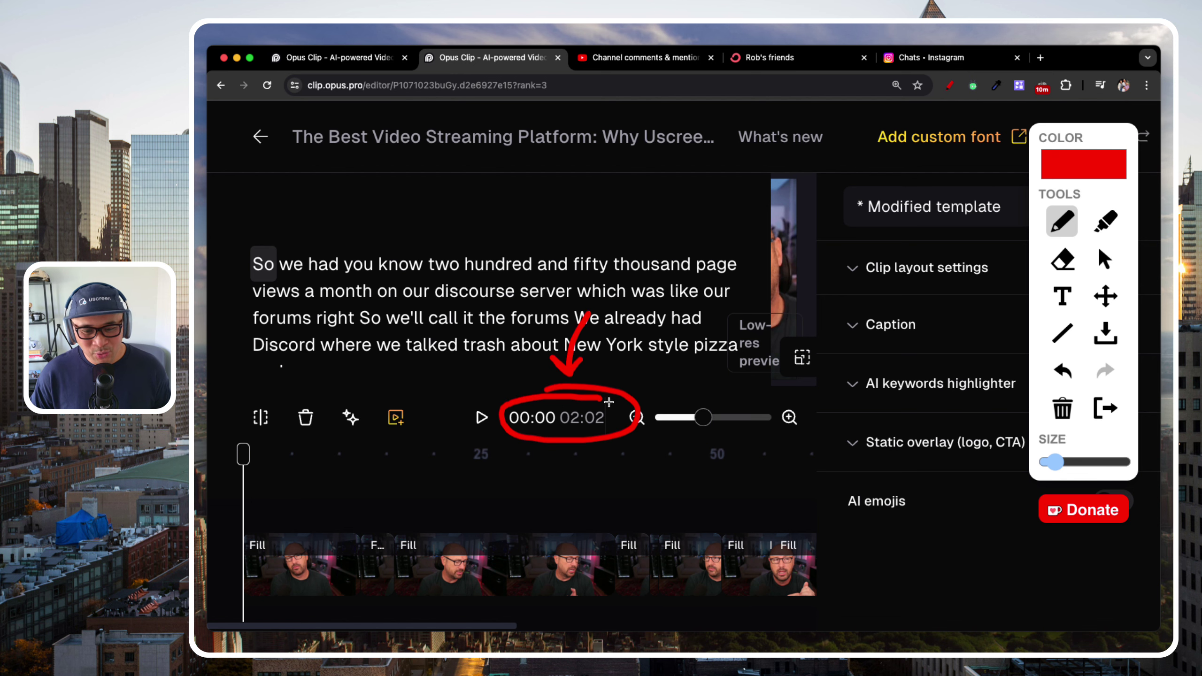
key("Escape")
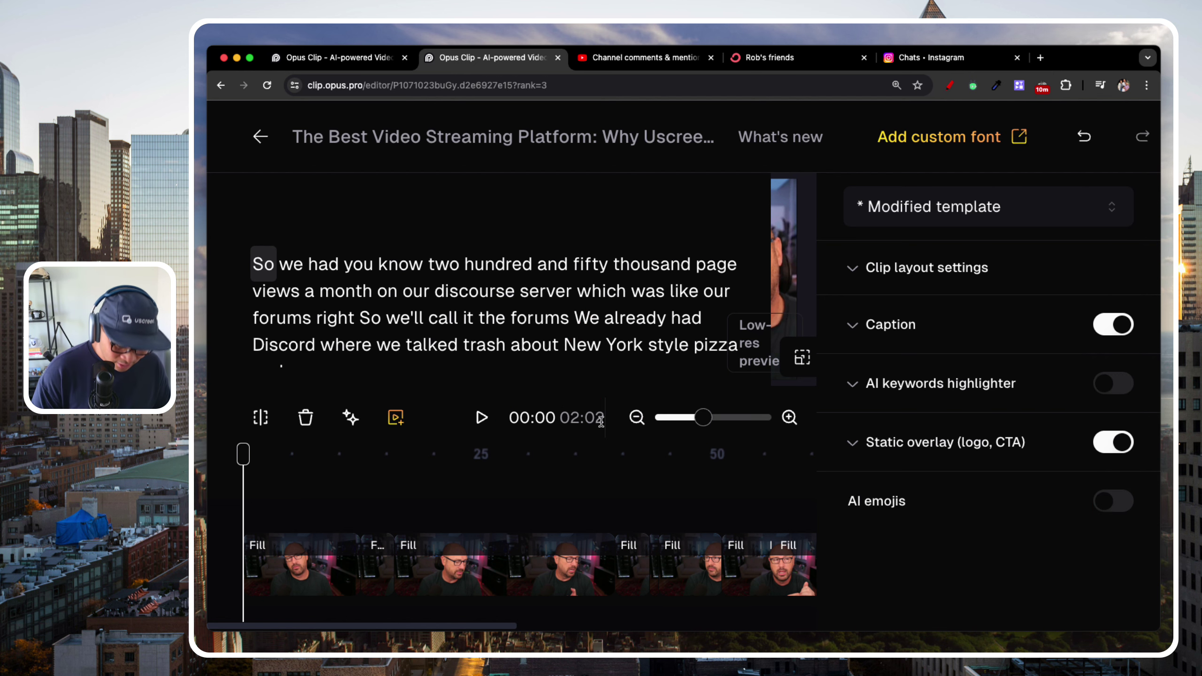
Reset the browser page zoom to its normal size.
key("super+plus")
key("super+plus")
key("super+minus")
key("super+0")
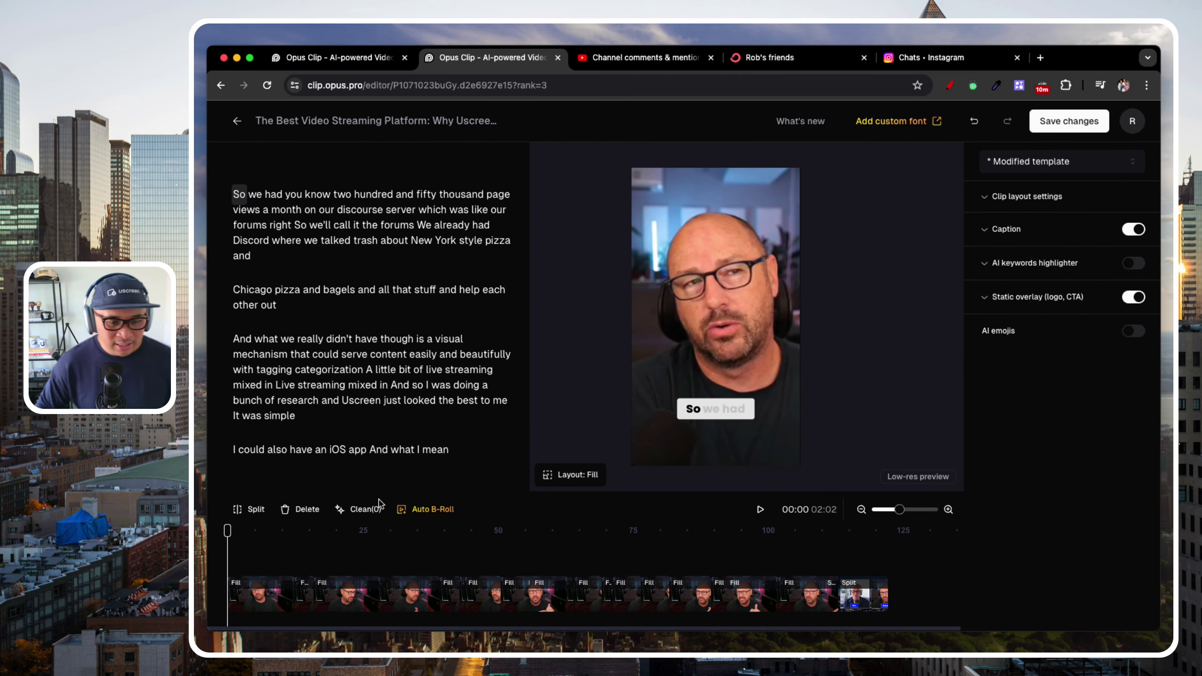
key("super+plus")
key("super+plus")
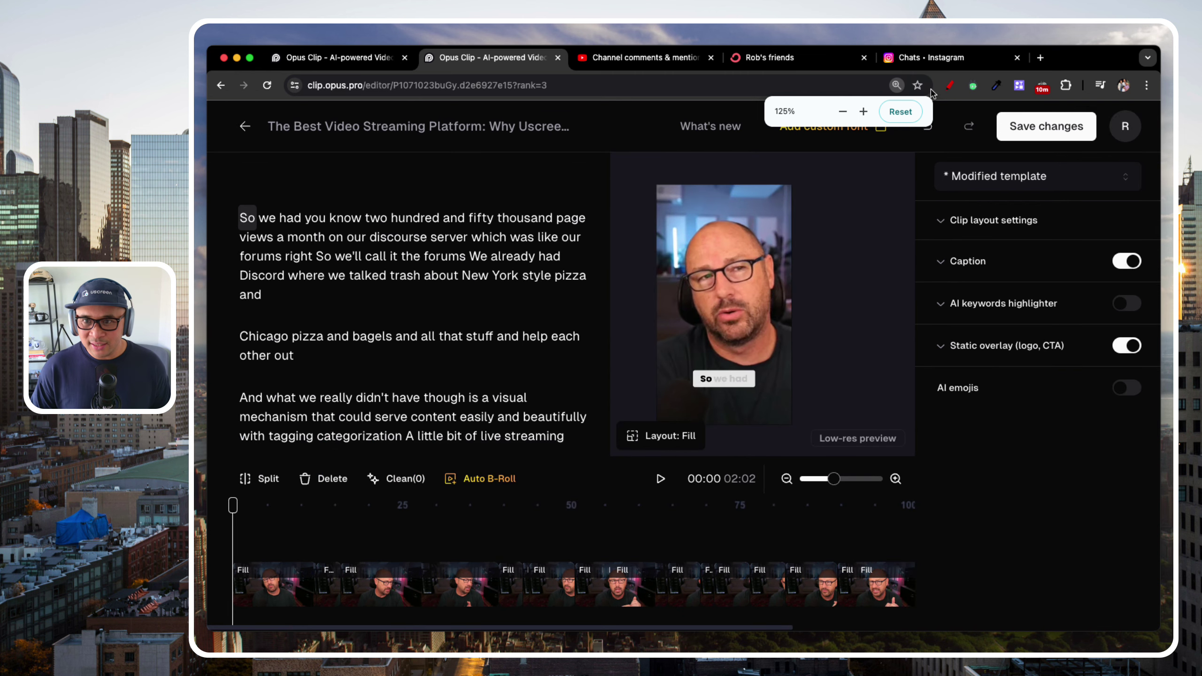
left_click(950, 86)
mouse_move(437, 466)
left_mouse_down()
mouse_move(387, 453)
mouse_move(350, 494)
mouse_move(437, 478)
left_mouse_up()
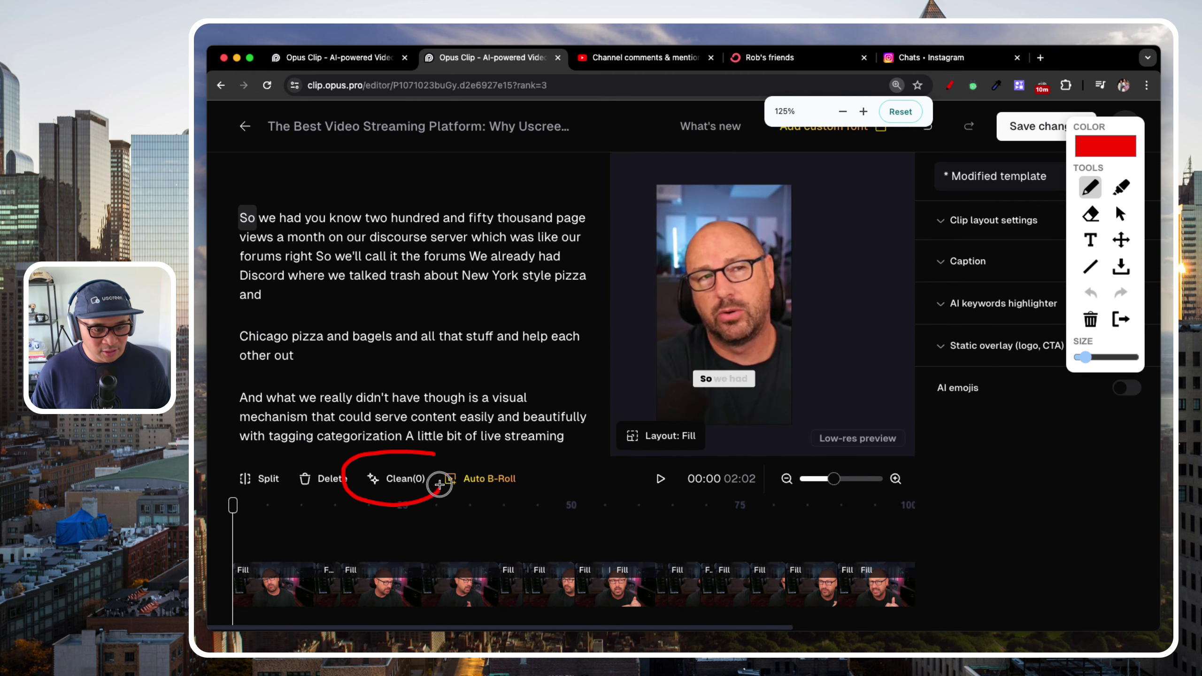
mouse_move(494, 384)
left_mouse_down()
mouse_move(401, 435)
mouse_move(394, 424)
mouse_move(418, 429)
left_mouse_up()
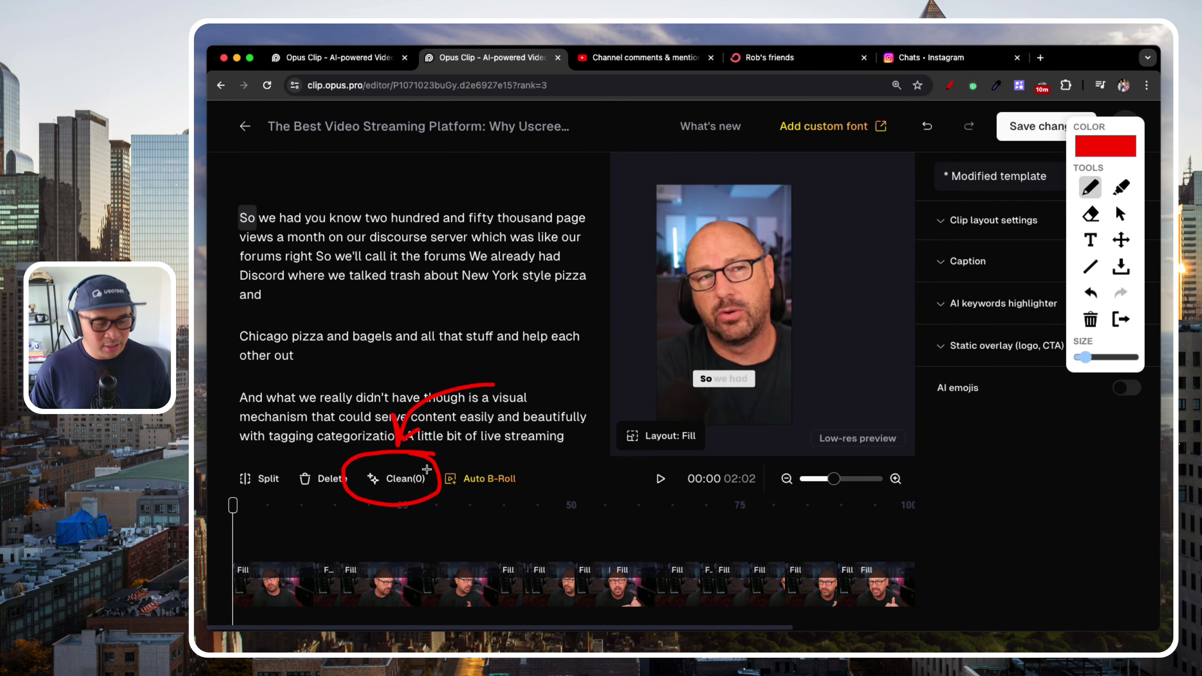